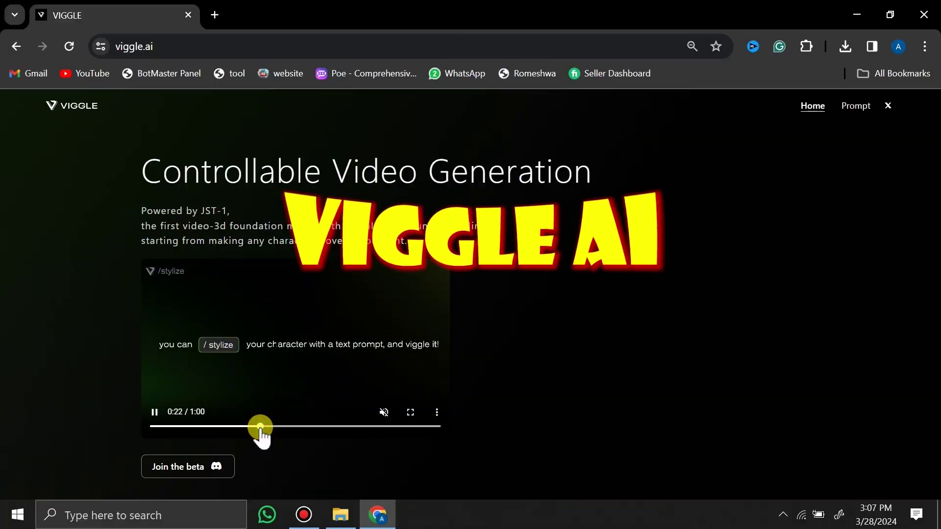
Step: Skim the Viggle demo video, then follow the 'Join the beta' link to the Discord invite
left_click_drag(389, 427, 244, 428)
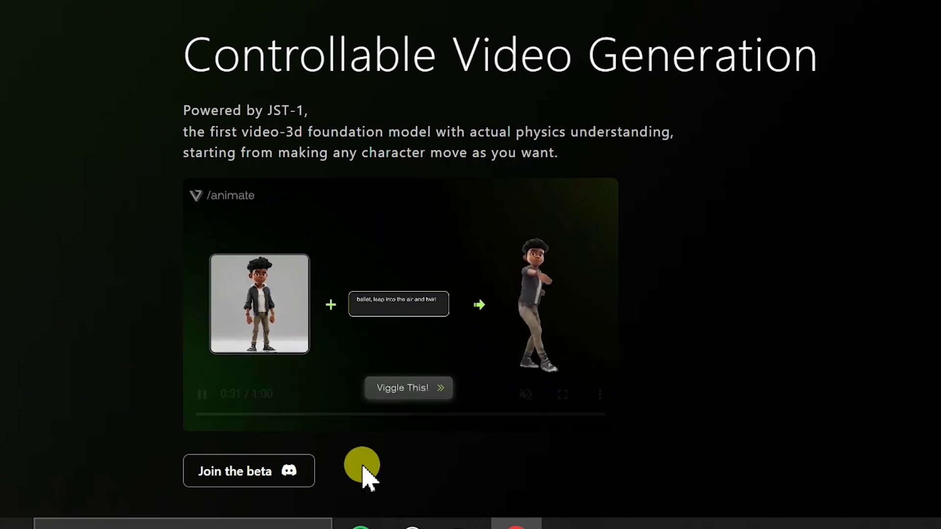
left_click(211, 477)
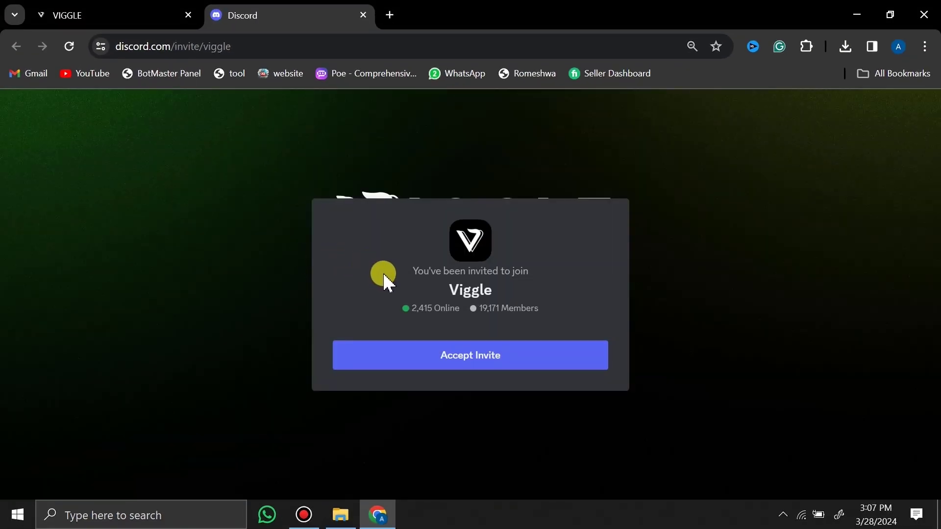
Step: Accept the Viggle server invite and open the animate-4 channel under Creator, ready to post
left_click(432, 361)
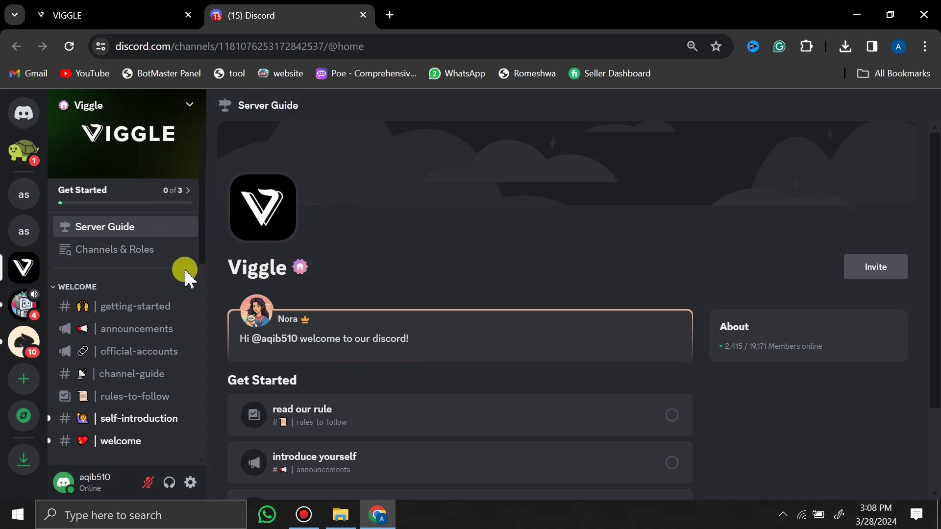
left_click_drag(202, 249, 215, 387)
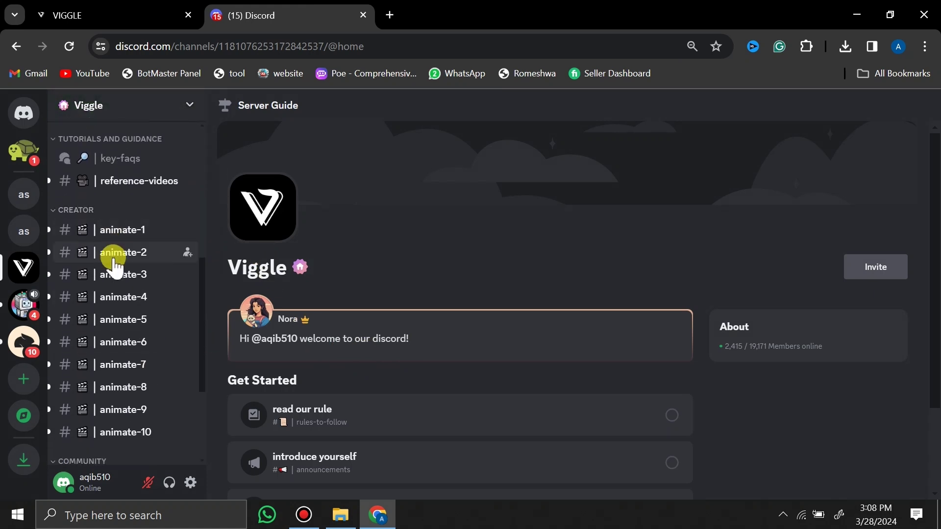
mouse_move(124, 241)
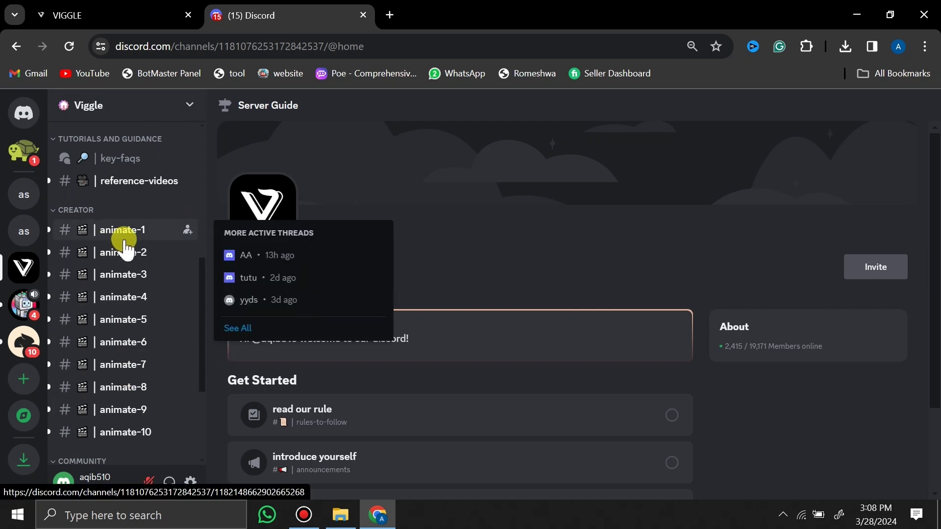
left_click(132, 299)
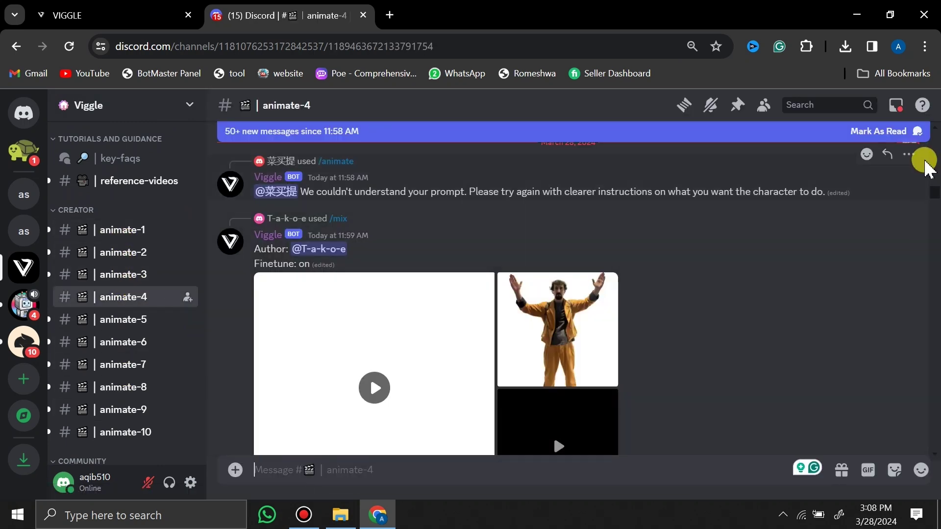
left_click_drag(934, 199, 934, 340)
type("/")
scroll(934, 267, "down", 9)
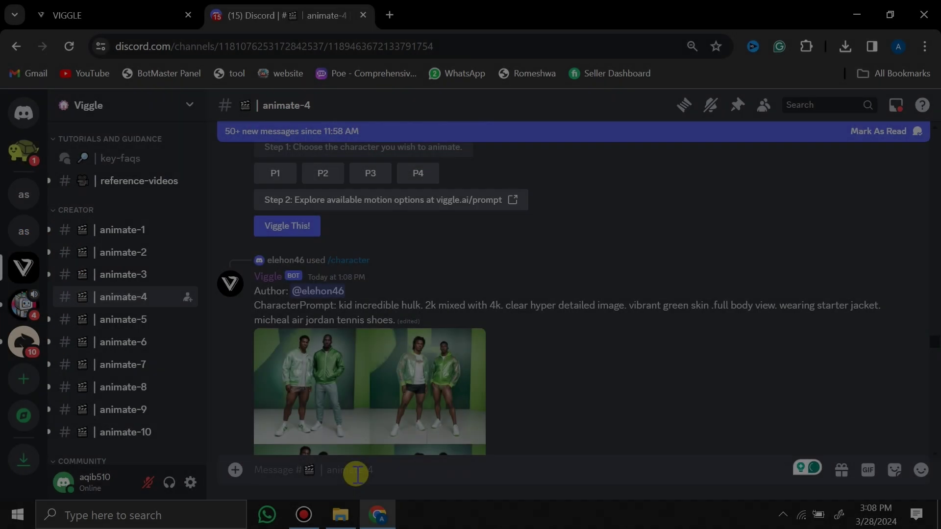
left_click(356, 474)
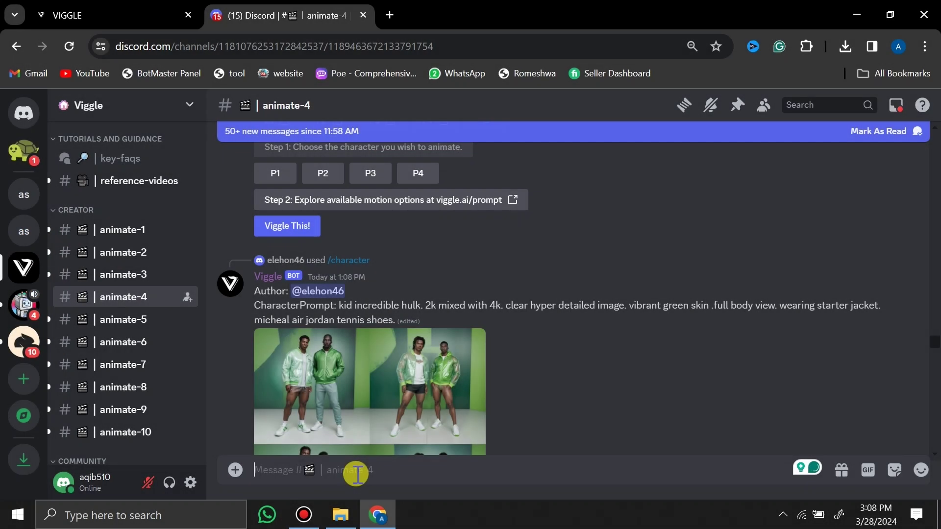
Step: Start a /mix command with pic ai.jpg attached as the character image
type("/")
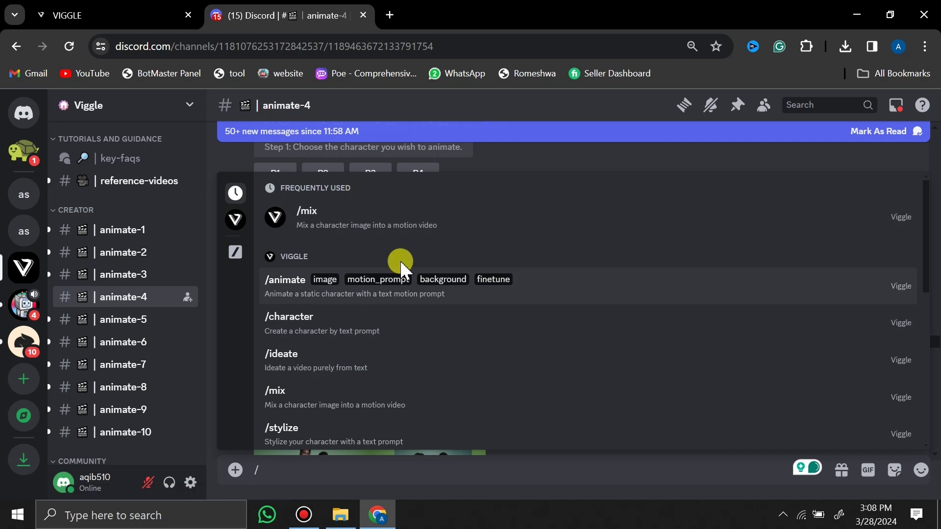
left_click(396, 227)
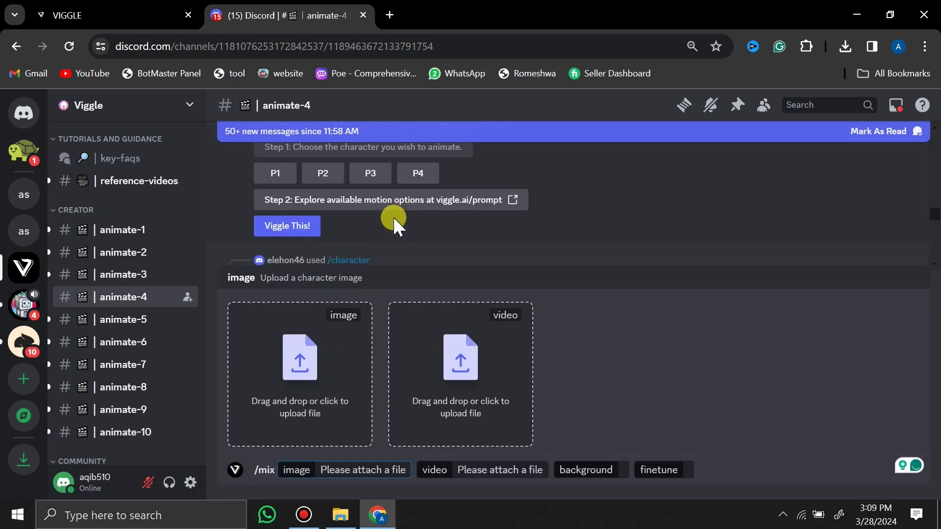
left_click(324, 362)
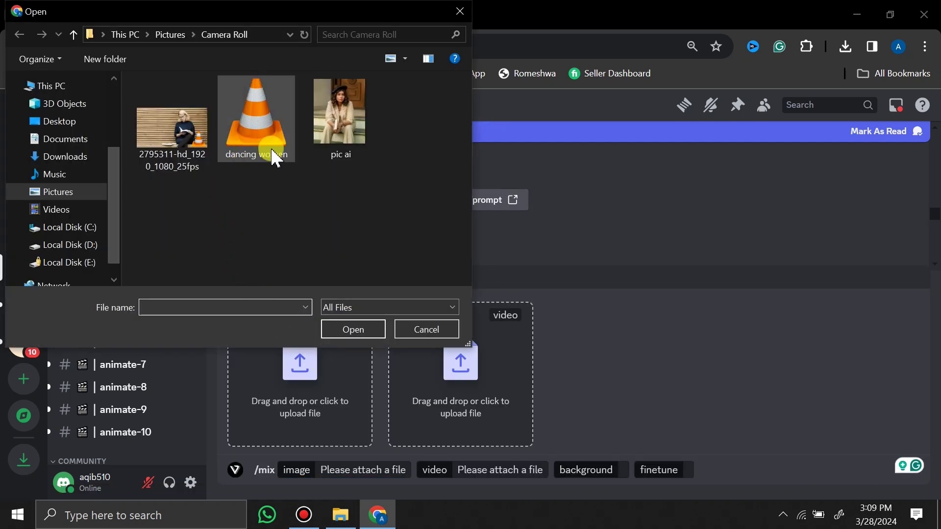
left_click(342, 142)
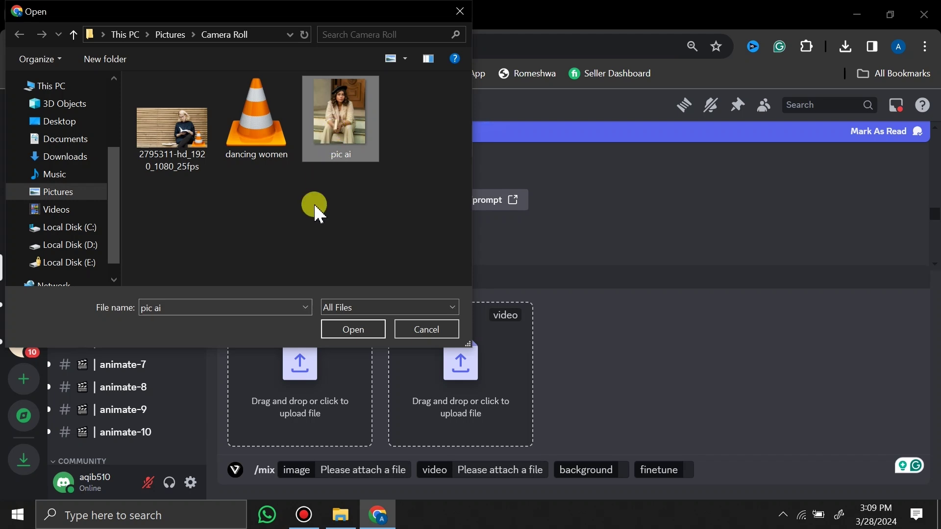
left_click(345, 330)
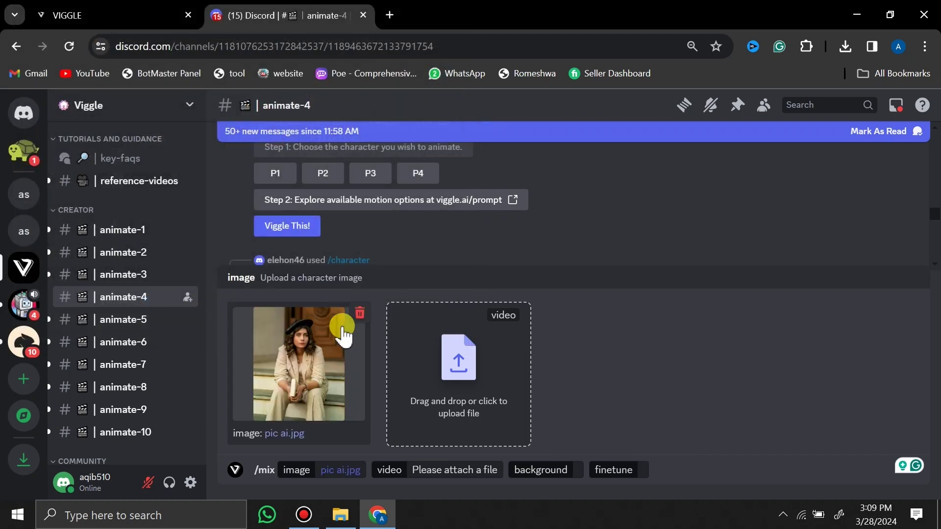
Step: Attach dancing women.mp4 as the /mix motion video
left_click(445, 365)
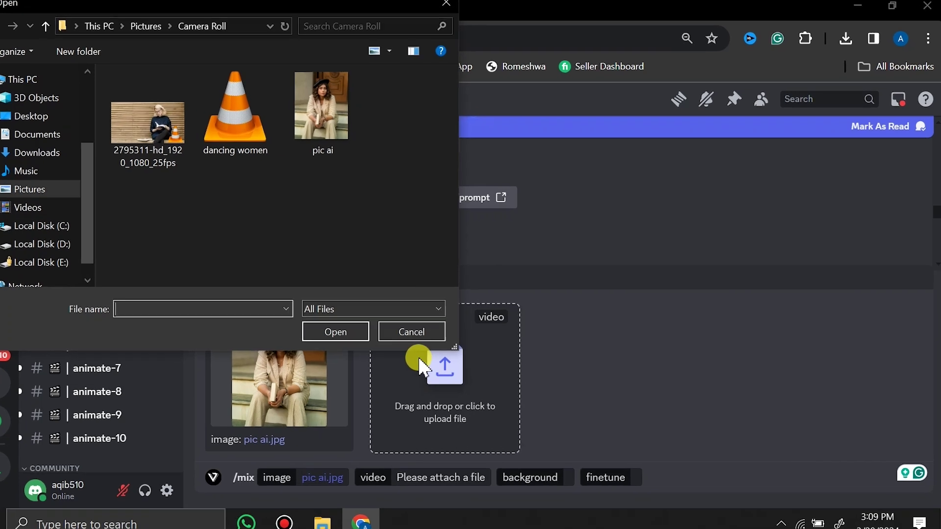
left_click(235, 130)
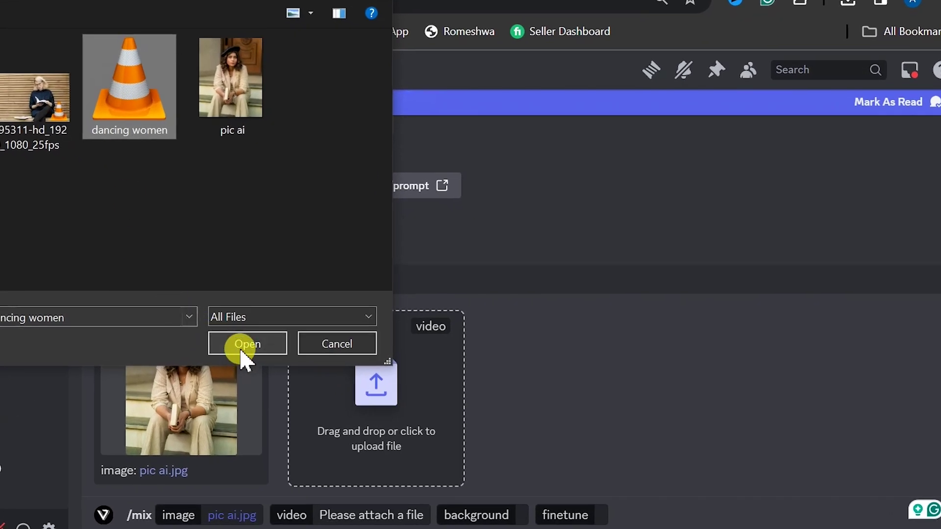
left_click(248, 346)
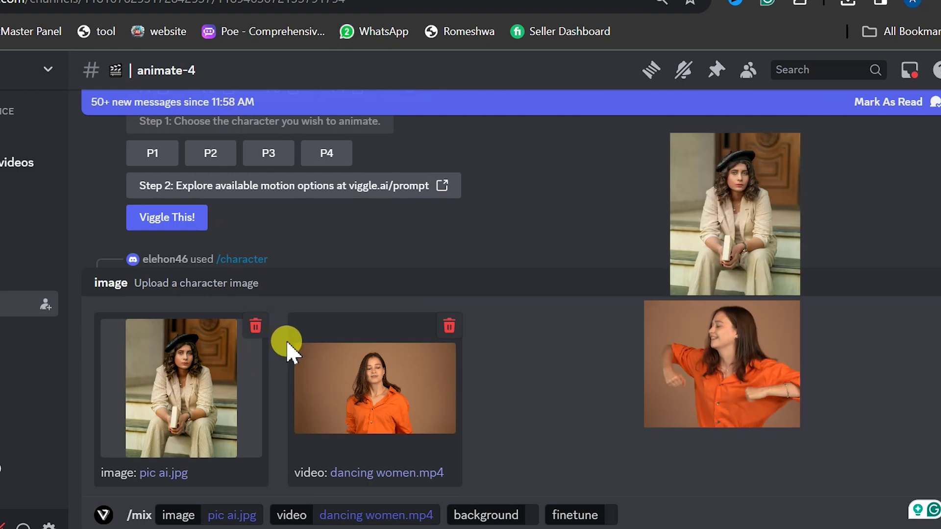
key("ctrl+plus")
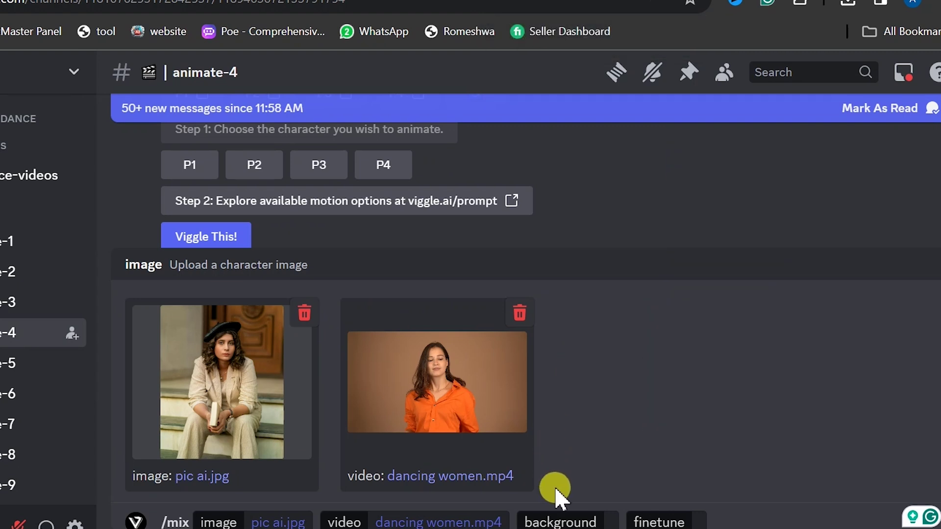
Step: Send the /mix request to the Viggle bot with background Green and finetune On
left_click(558, 518)
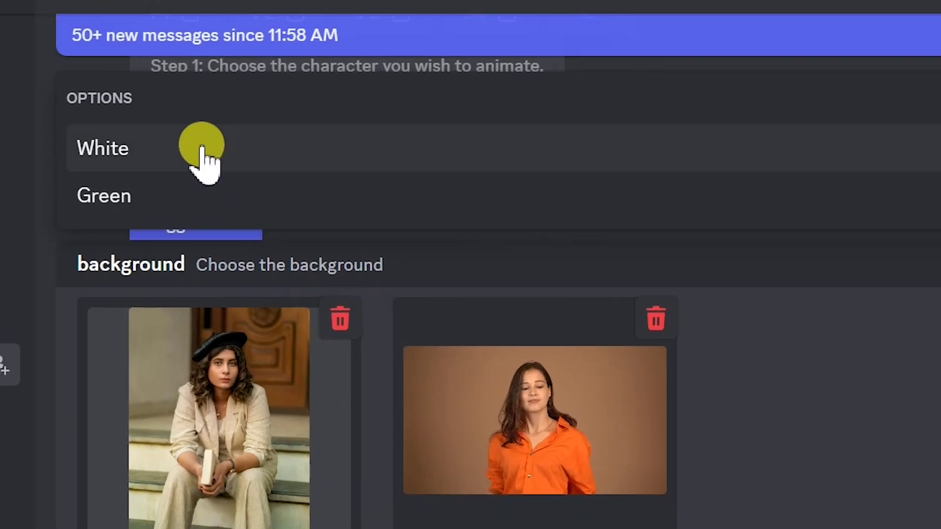
left_click(214, 196)
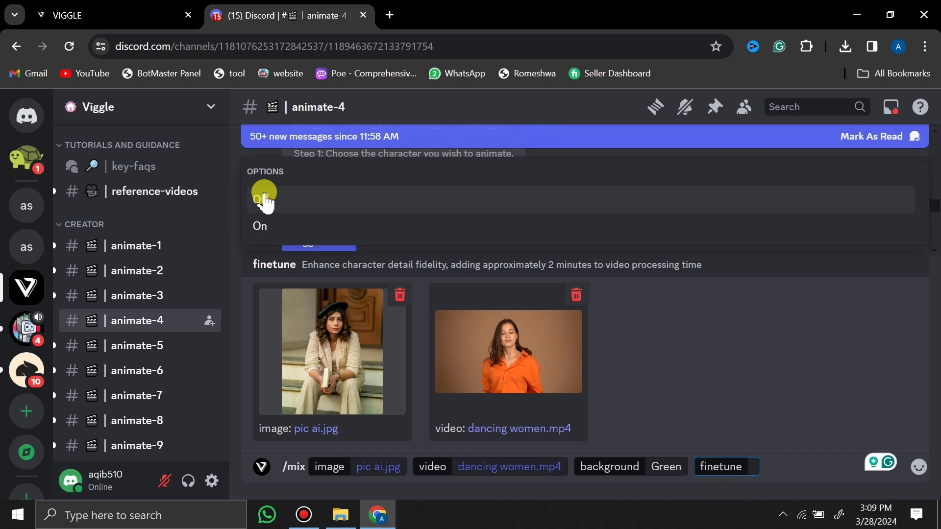
left_click(266, 226)
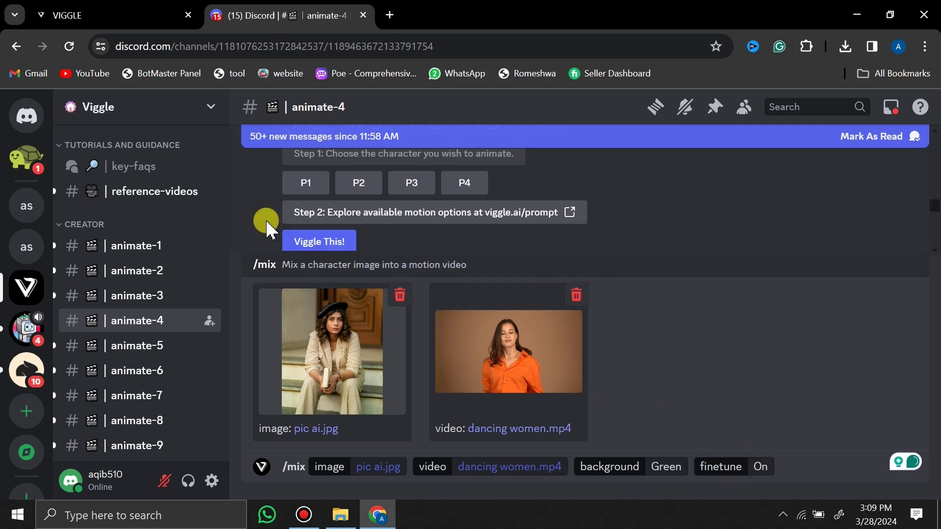
key("Return")
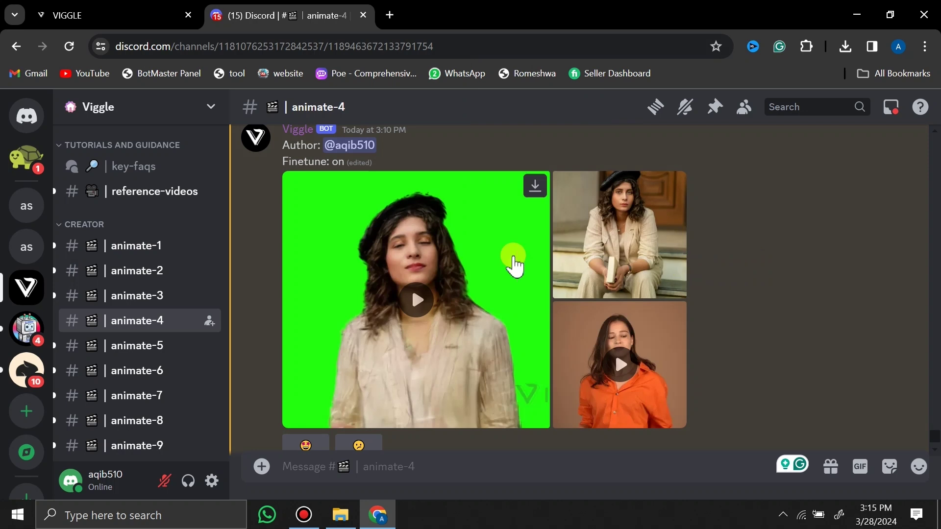
Step: Open the bot's green-screen result video of the woman at full size
left_click(422, 297)
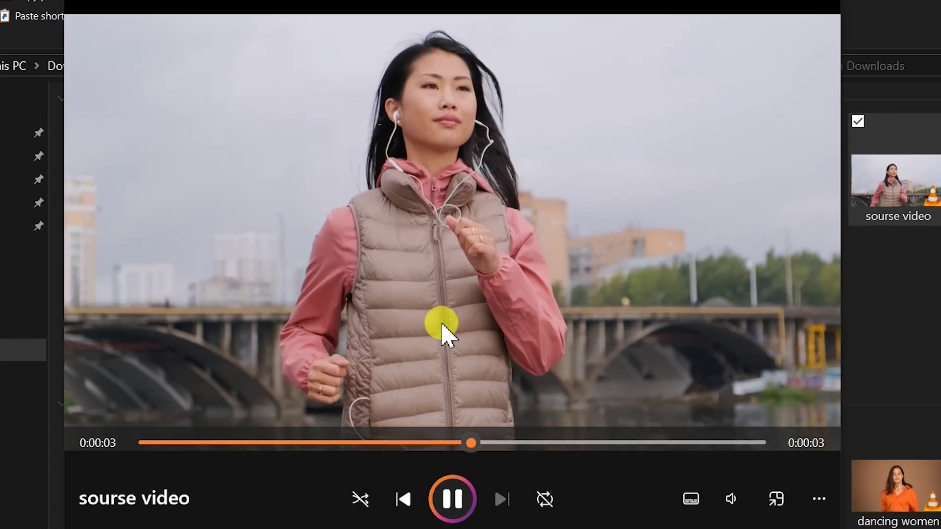
Step: Pause the sourse video clip of the woman jogging by the bridge
left_click(453, 500)
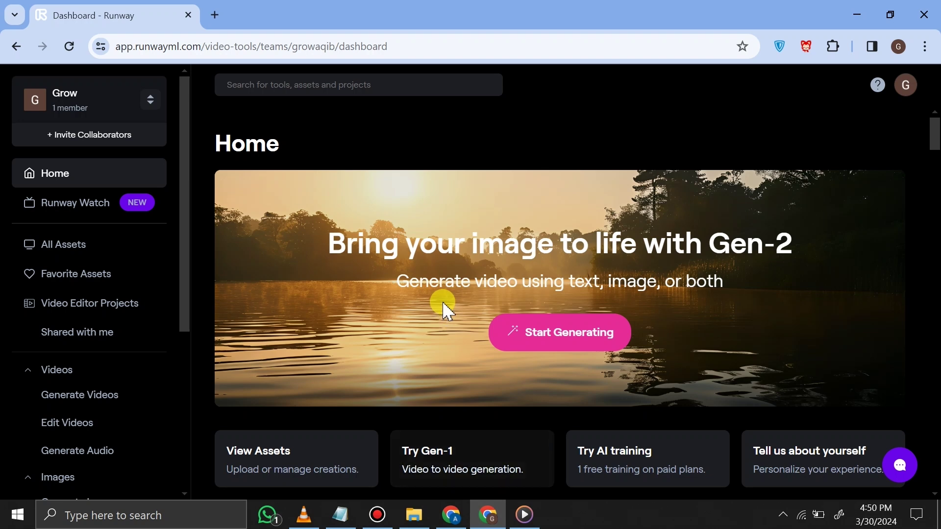
Step: Open Runway's Inpainting tool, upload 'sourse video' and place it on the timeline
left_click(106, 434)
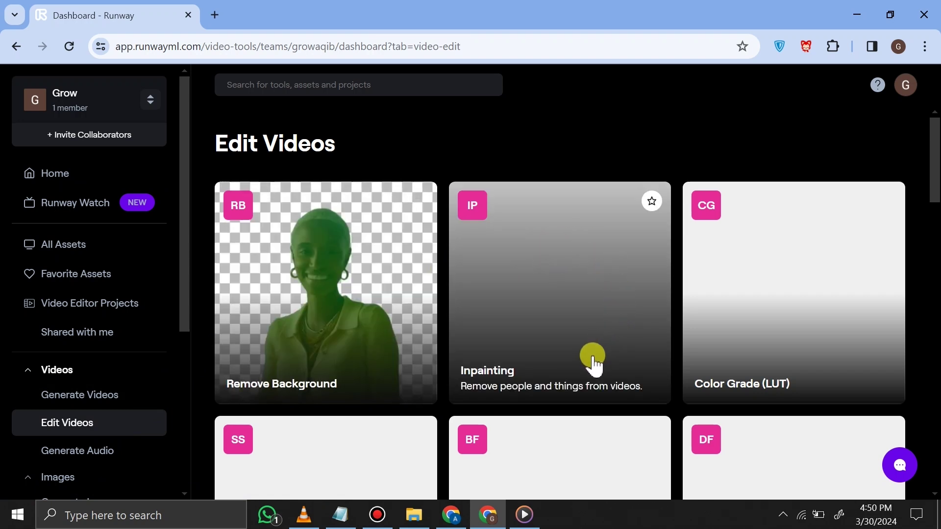
left_click(594, 364)
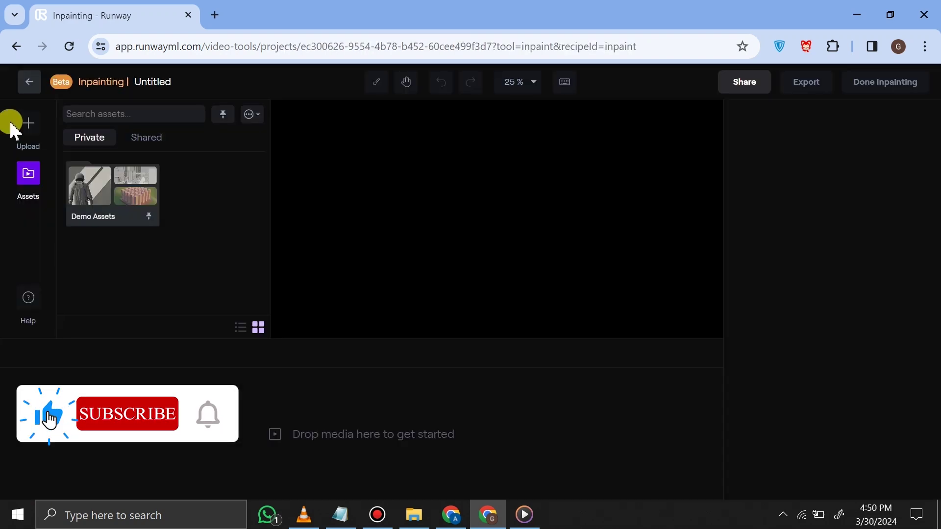
left_click(29, 125)
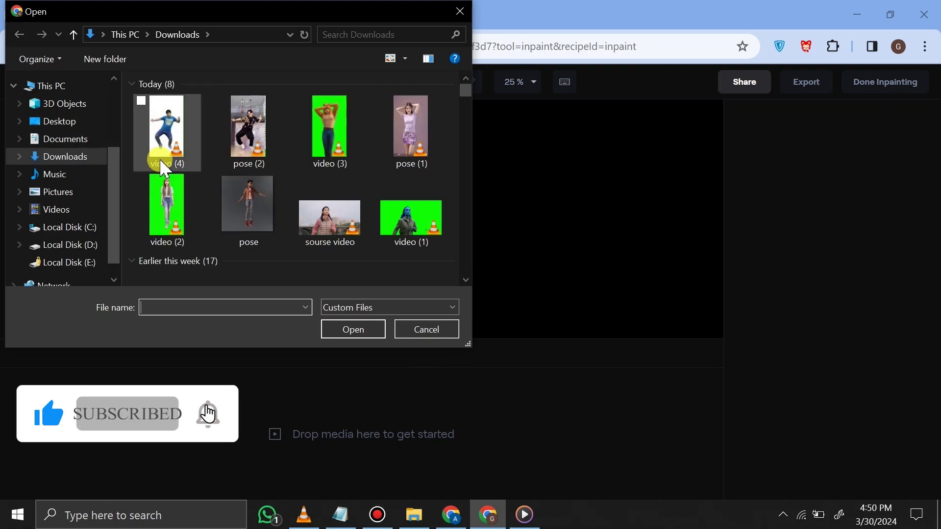
left_click(329, 221)
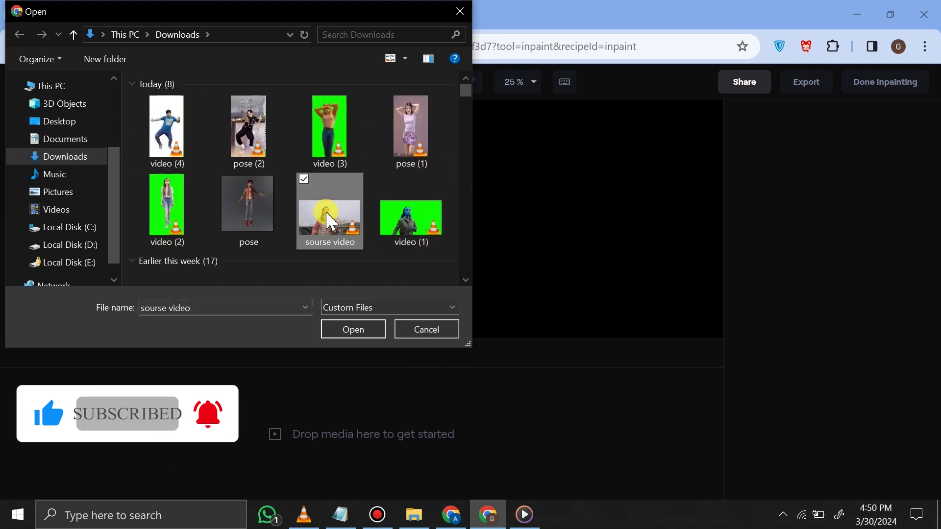
left_click(353, 330)
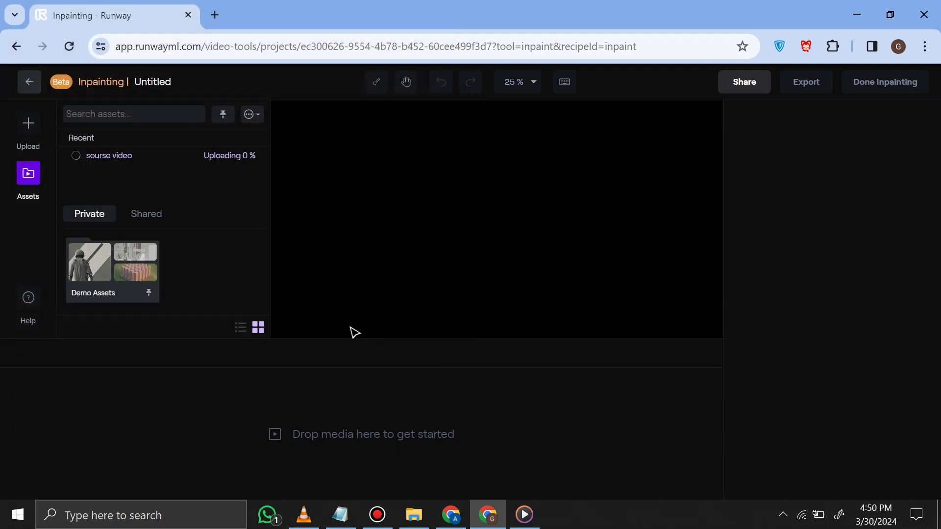
left_click_drag(139, 290, 274, 390)
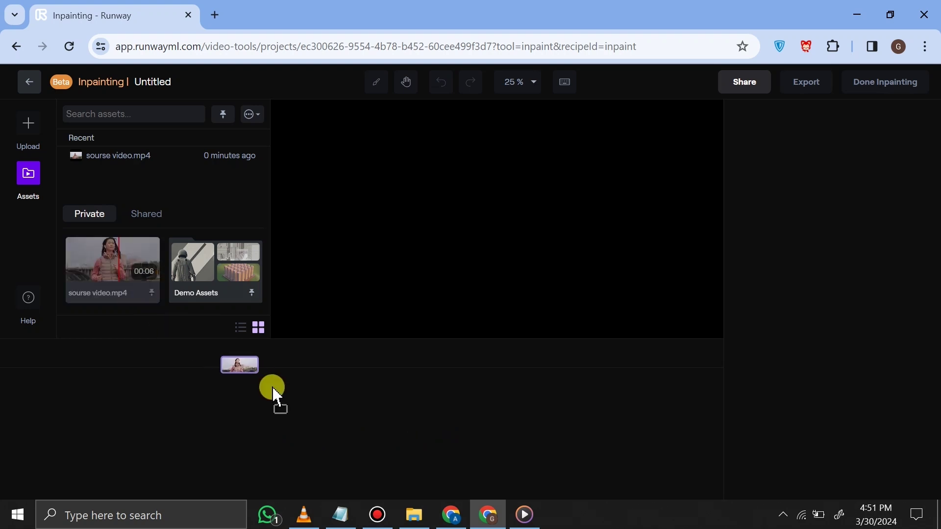
left_click_drag(303, 422, 304, 420)
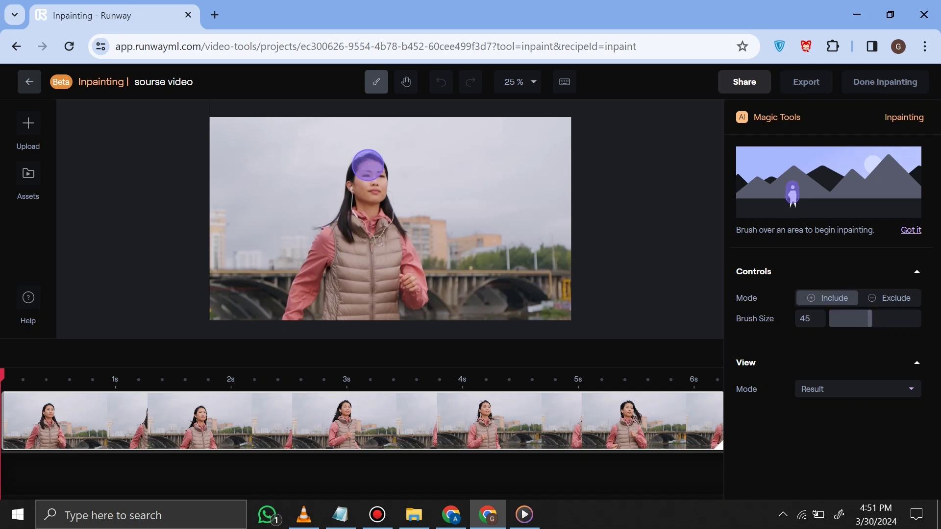
Step: Brush out the woman, preview, export the inpainted clip as 720p MP4 and download it
left_click(368, 166)
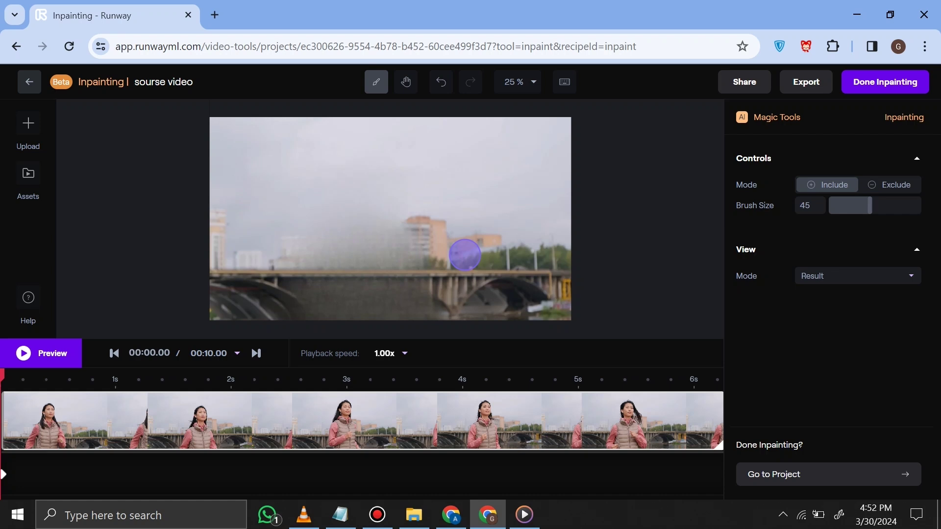
left_click(27, 353)
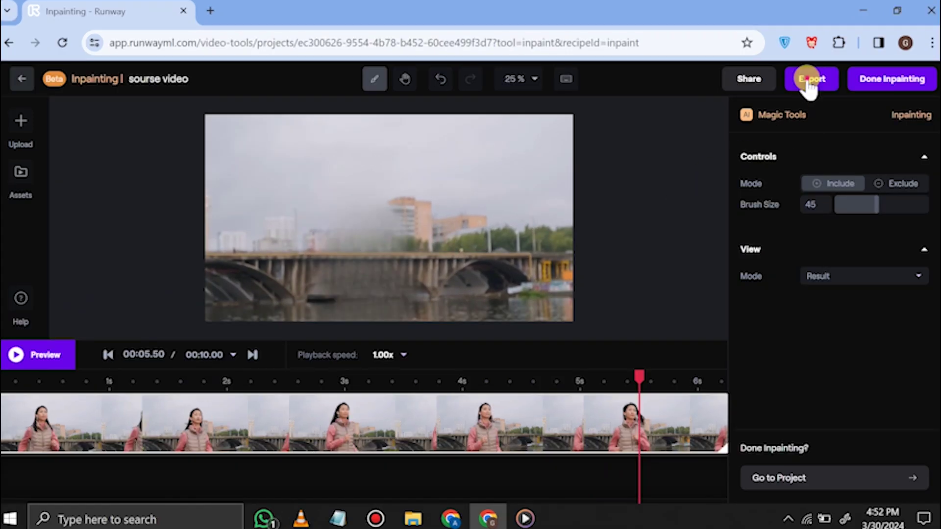
left_click(810, 81)
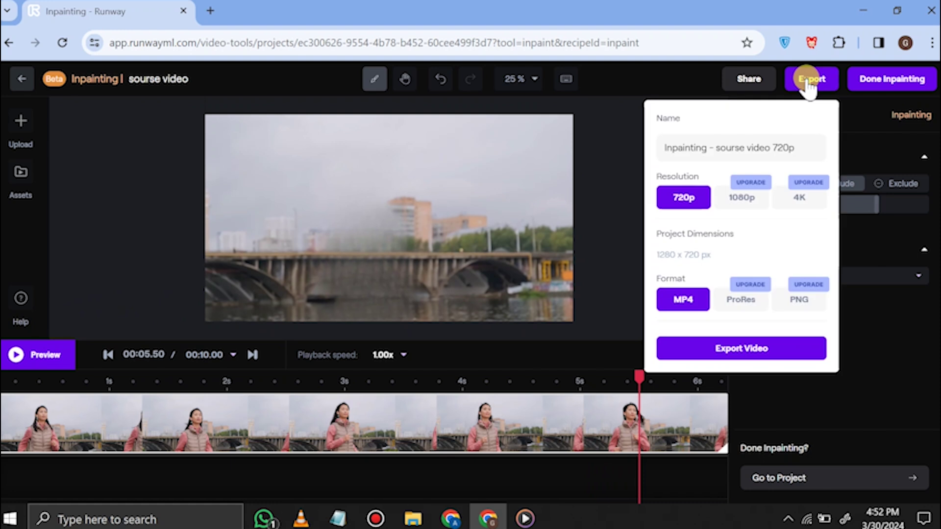
left_click(735, 350)
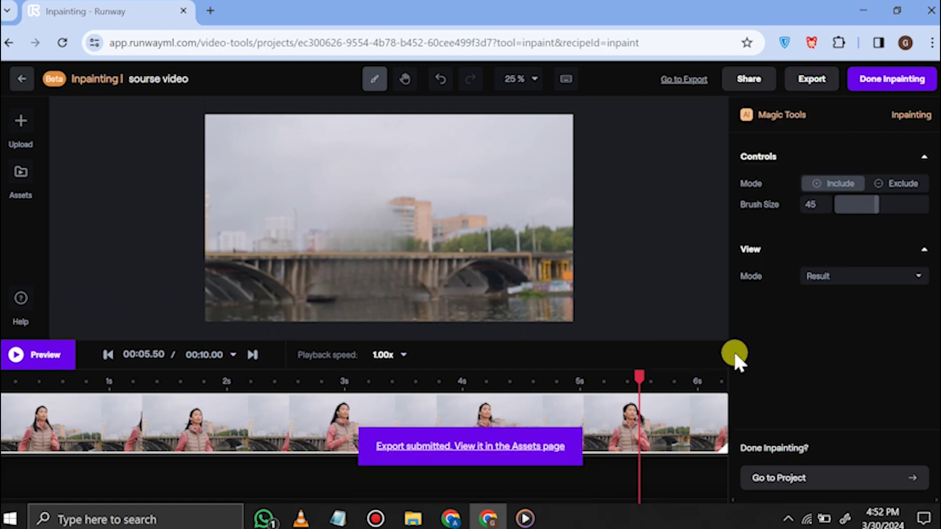
left_click(515, 445)
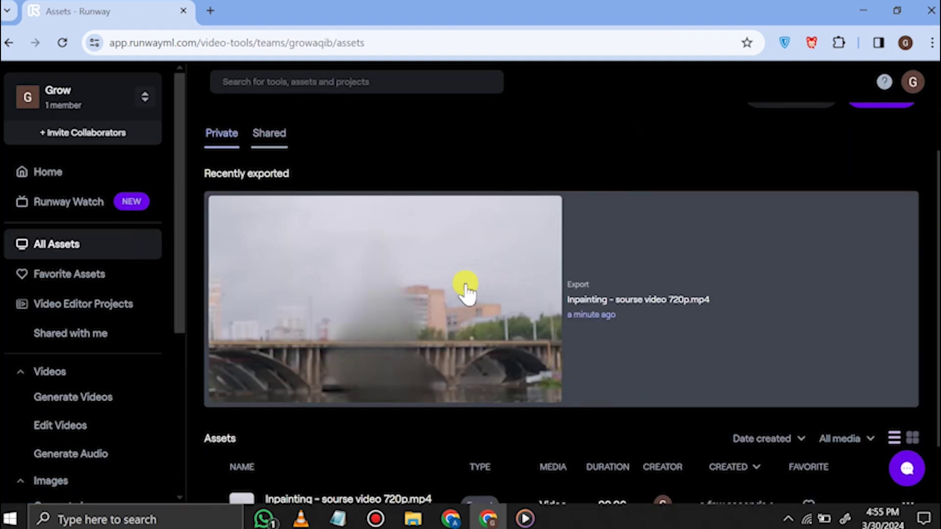
left_click(420, 304)
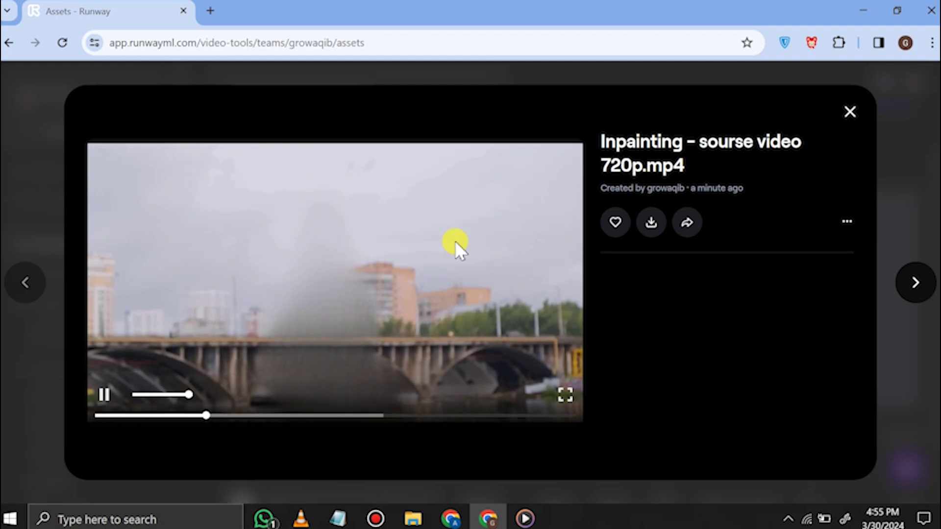
left_click(653, 226)
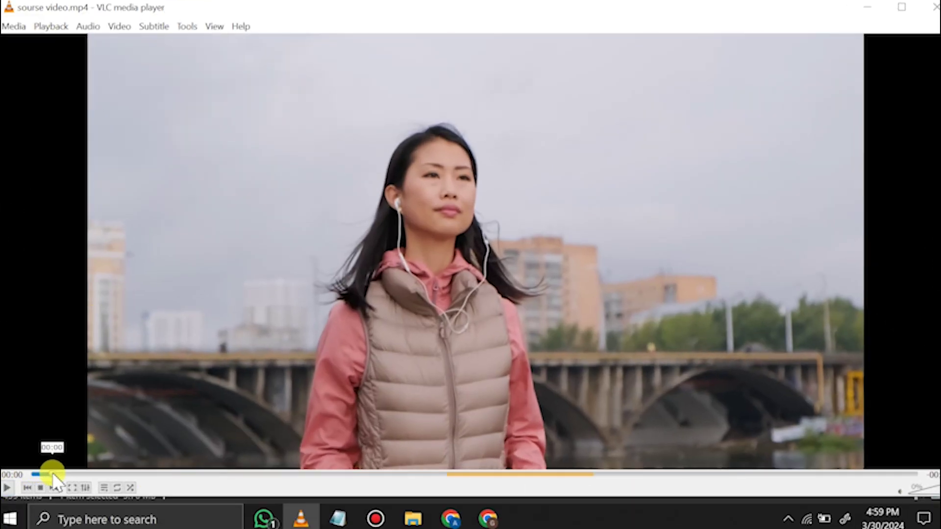
Step: Play sourse video.mp4 in VLC and snip the frame showing the woman to the clipboard
left_click(6, 488)
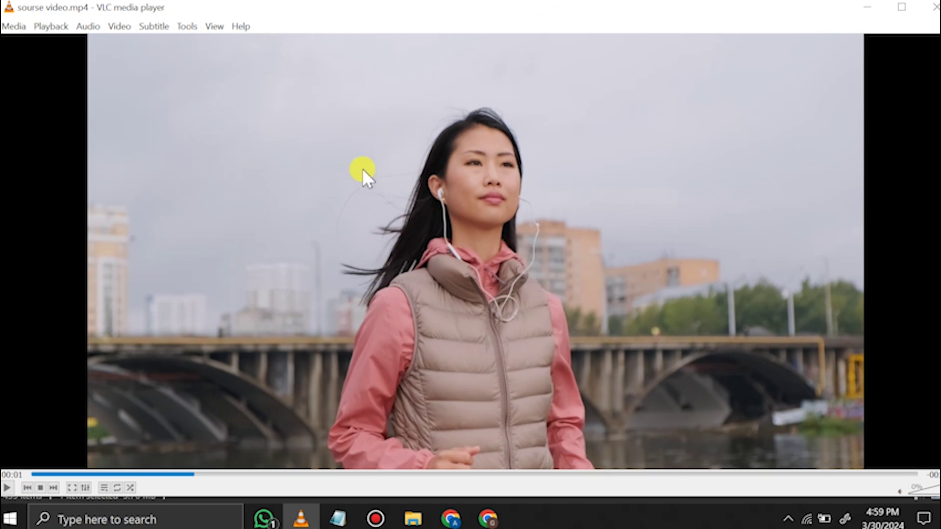
key("super+shift+s")
mouse_move(214, 61)
left_mouse_down()
mouse_move(517, 349)
mouse_move(636, 481)
mouse_move(753, 462)
left_mouse_up()
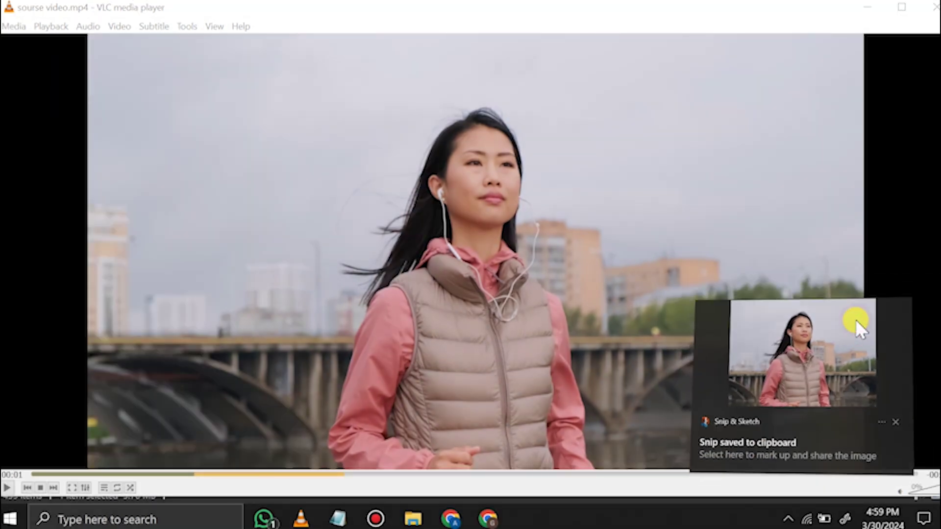
left_click(855, 319)
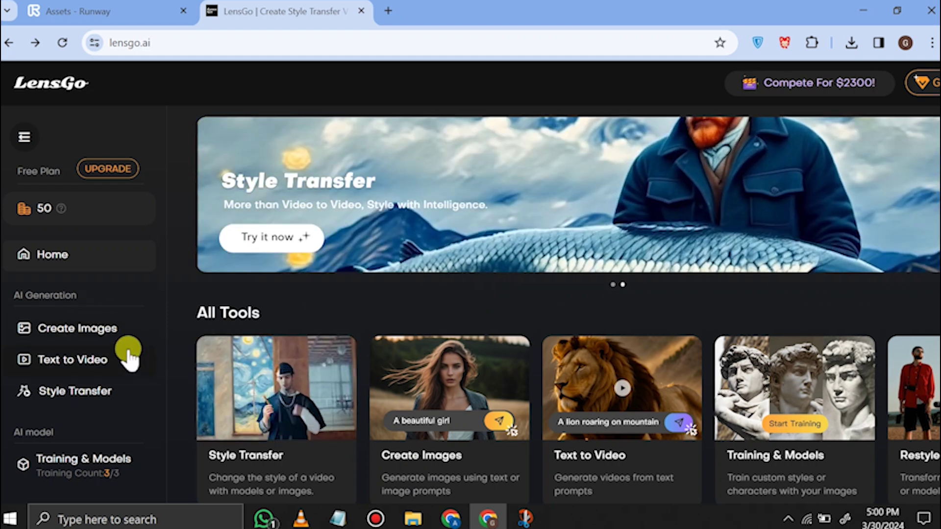
Step: Upload image 3 as reference and generate images for 'a blue bald alien women'
left_click(118, 333)
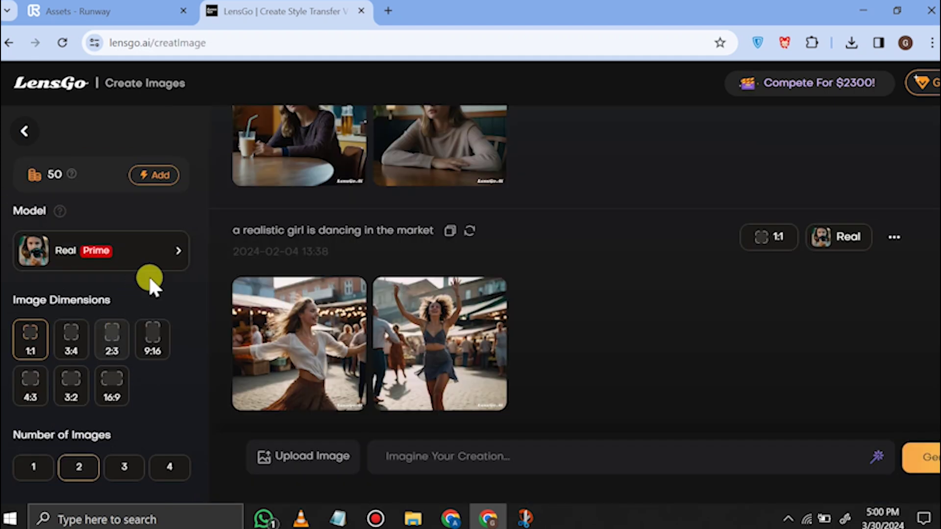
left_click(332, 466)
left_click(250, 120)
left_click(340, 331)
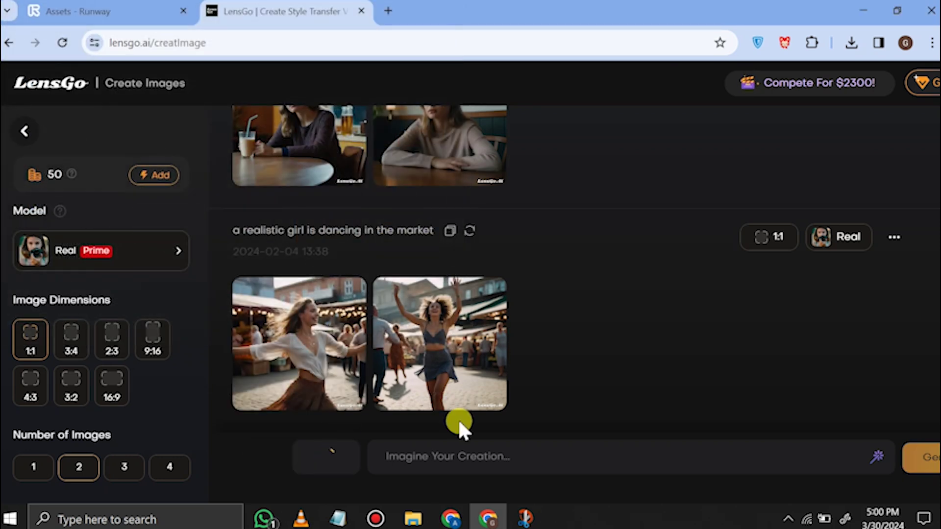
left_click(469, 458)
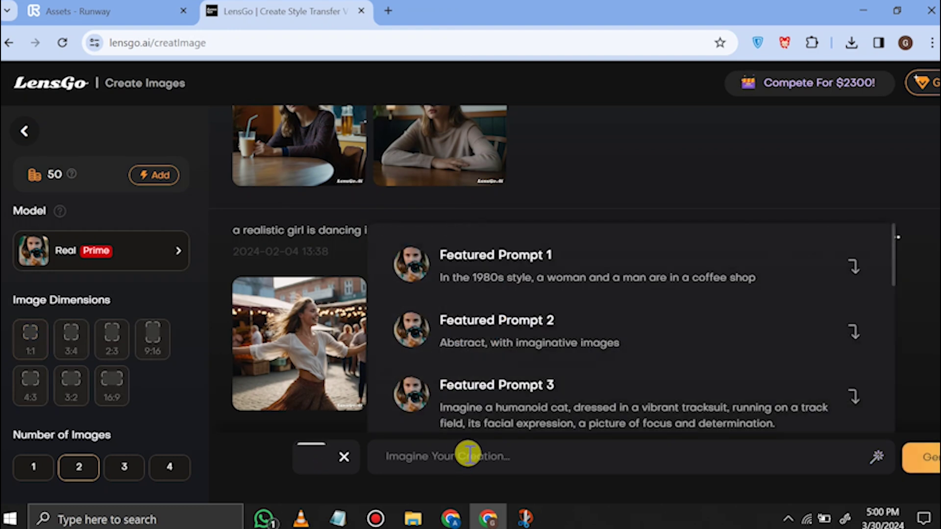
type("a blue bald alien women")
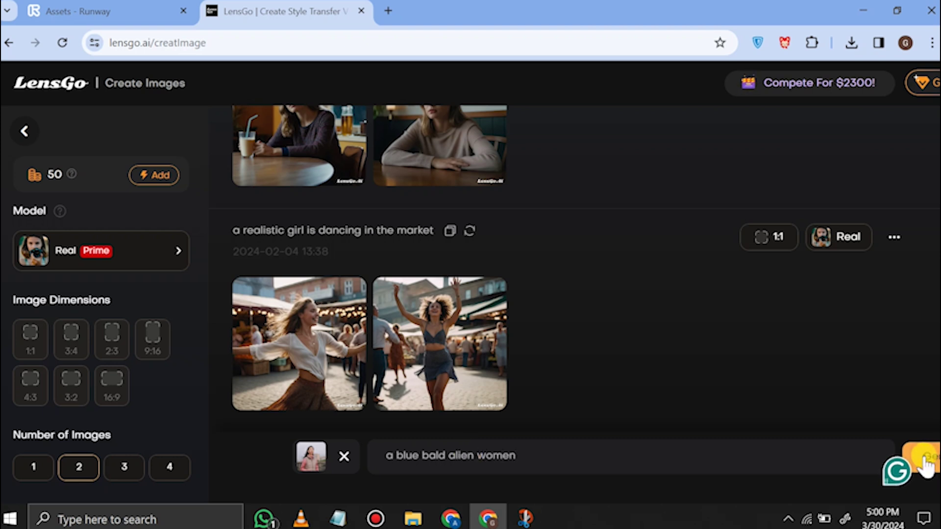
left_click(924, 463)
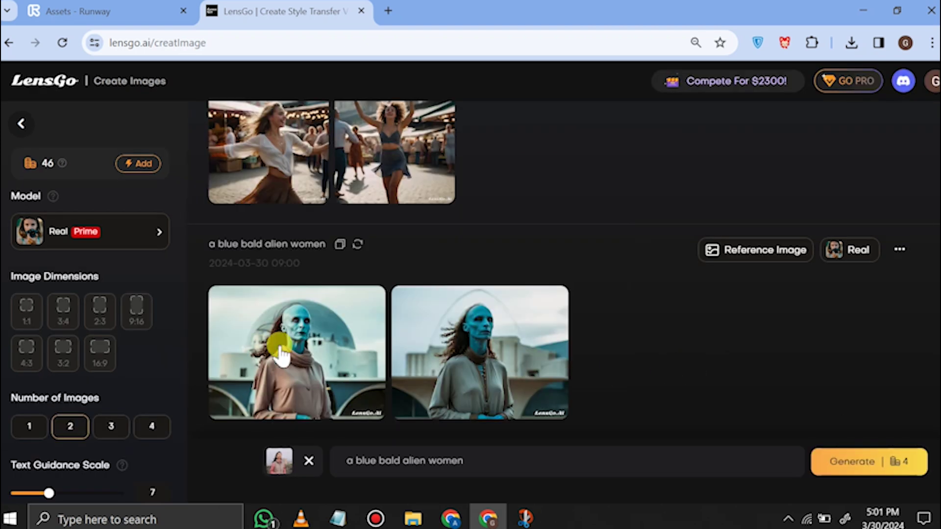
Step: Preview both results and download the second, darker alien image
left_click(297, 349)
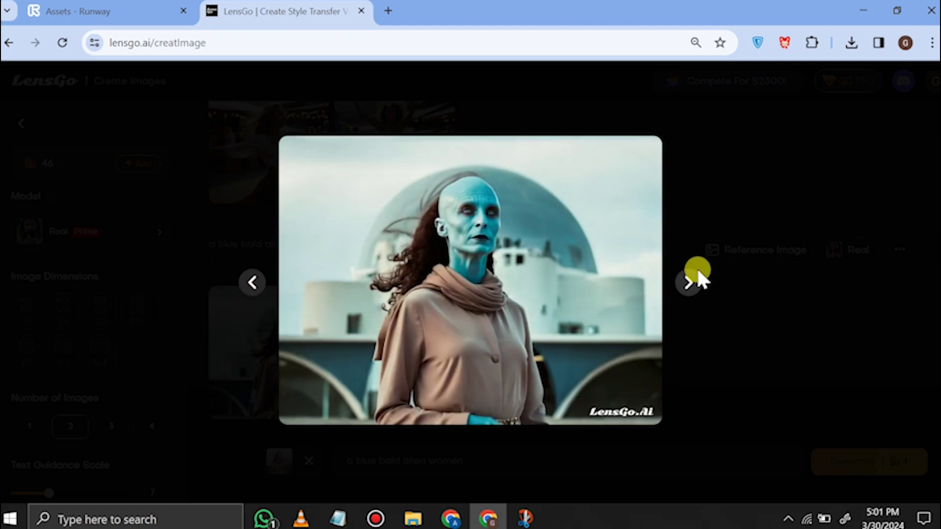
left_click(696, 284)
key("Escape")
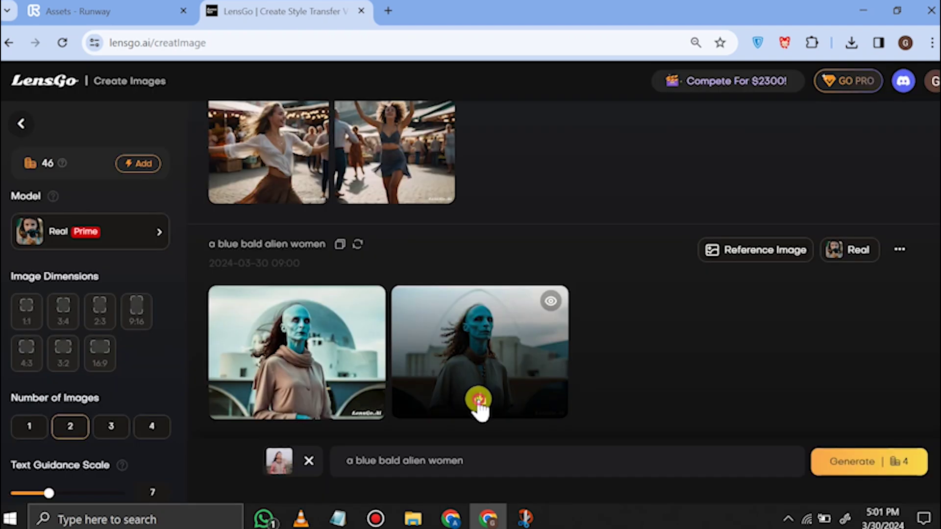
left_click(478, 402)
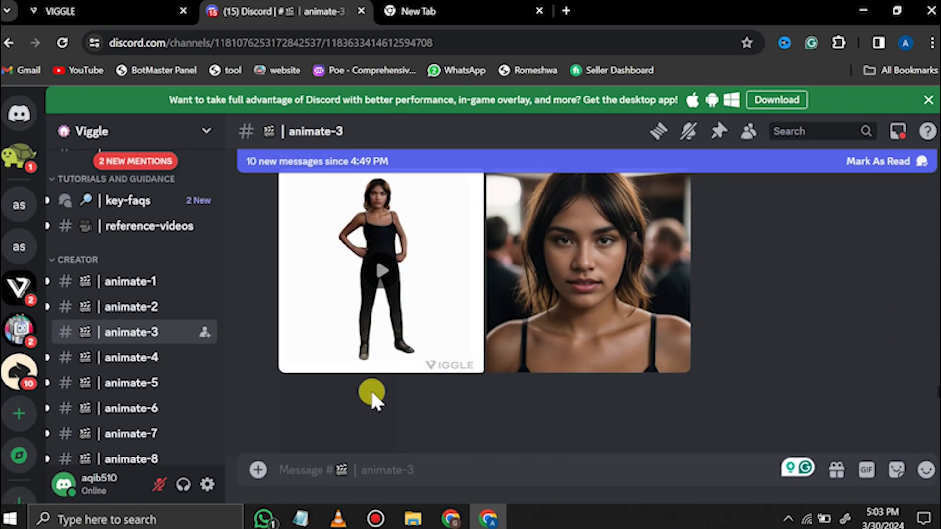
Step: Start a Viggle /mix command in animate-3 and upload the blue alien woman image
left_click(258, 482)
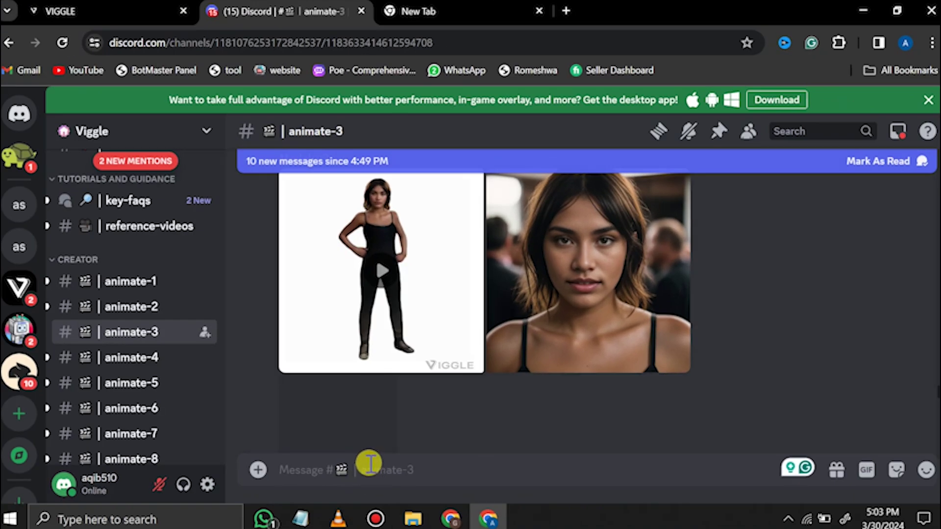
type("/")
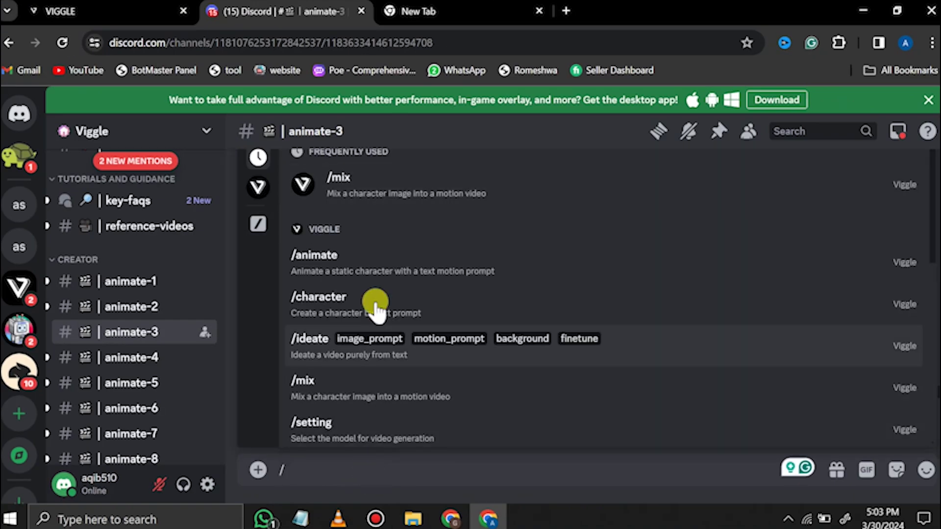
left_click(461, 190)
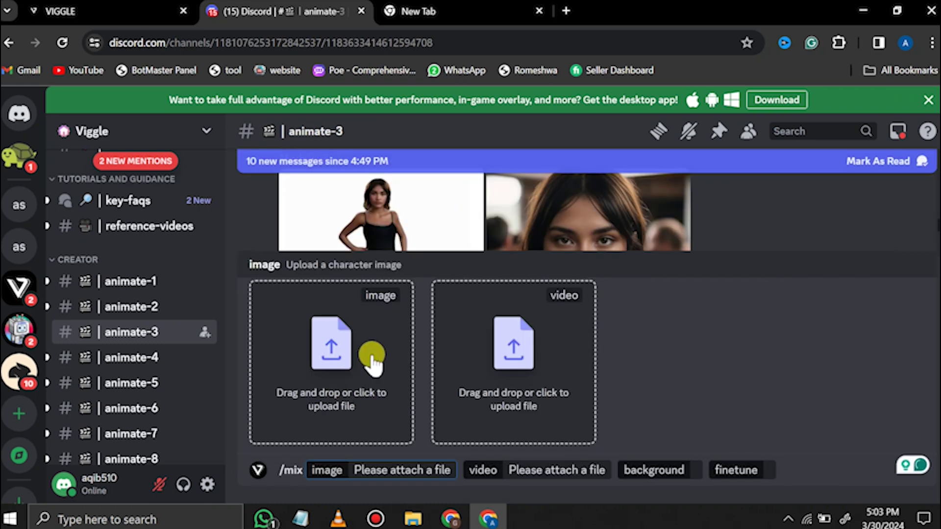
left_click(370, 352)
left_click(158, 135)
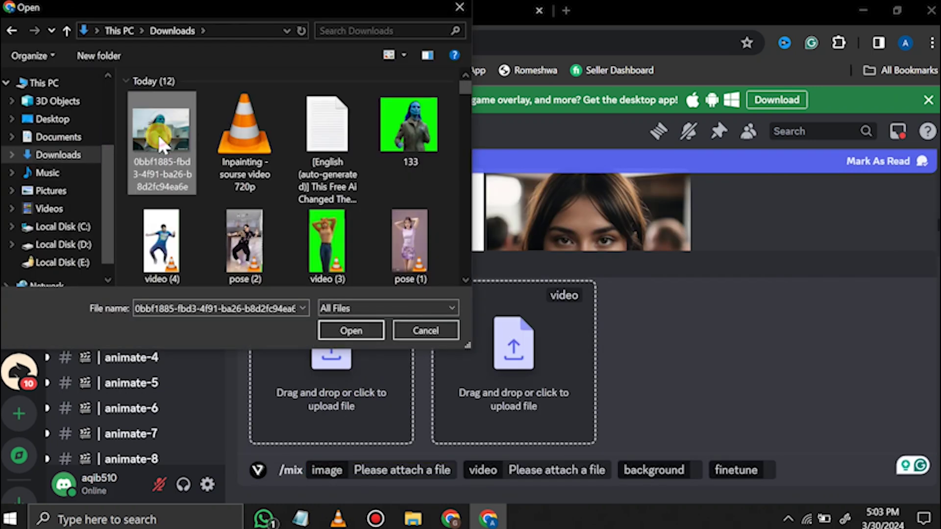
left_click(351, 329)
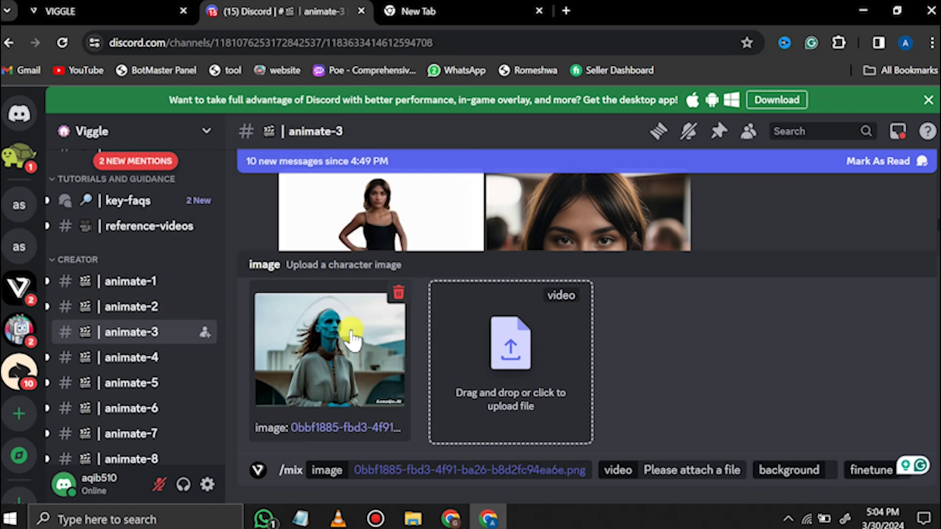
Step: Attach sourse video.mp4 as the motion video, with Green background and finetune On
left_click(523, 355)
left_click(343, 239)
left_click(343, 239)
left_click(344, 242)
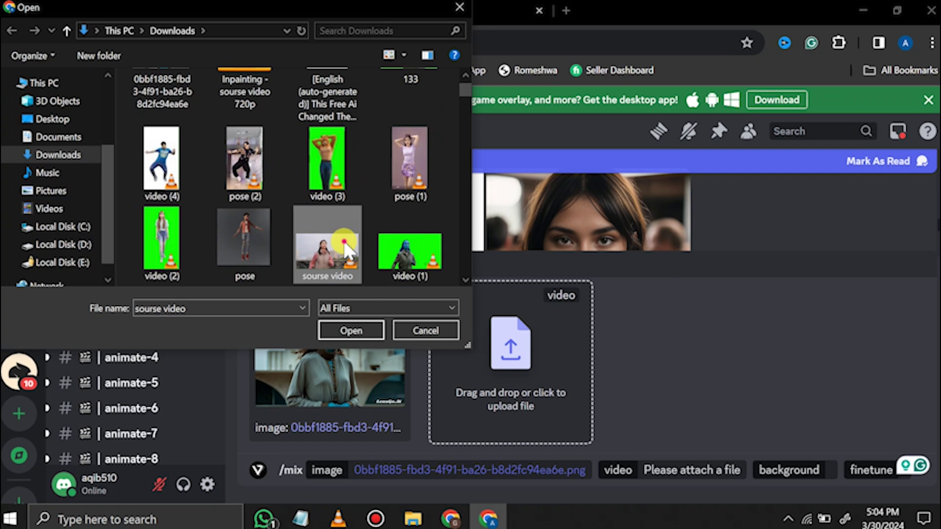
left_click(343, 332)
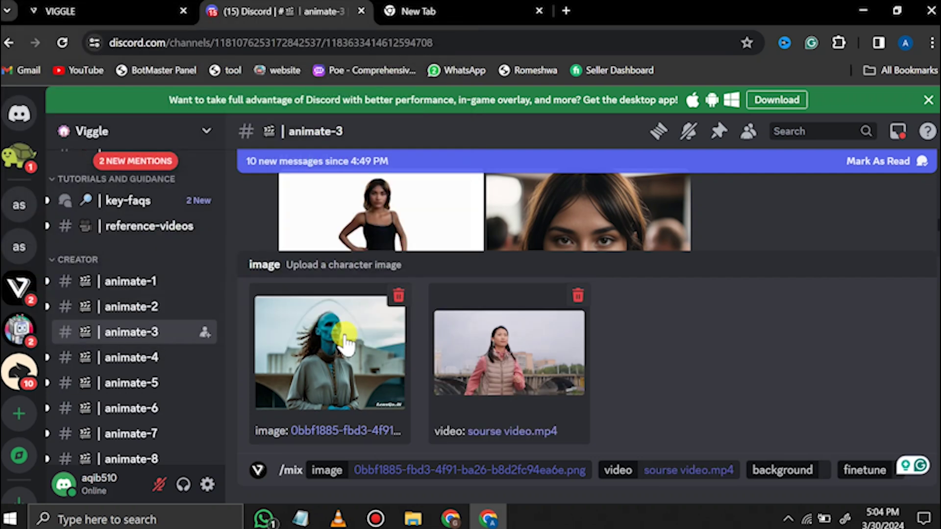
key("Tab")
left_click(304, 224)
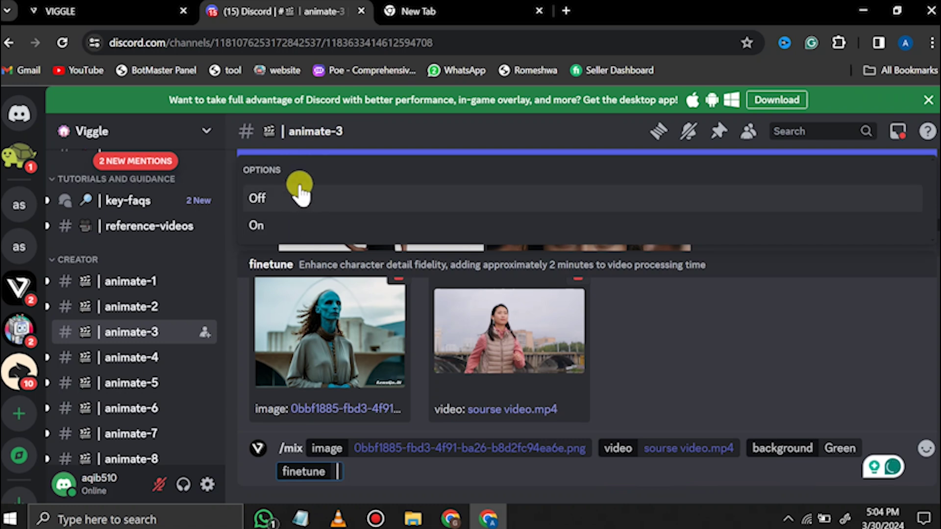
left_click(310, 227)
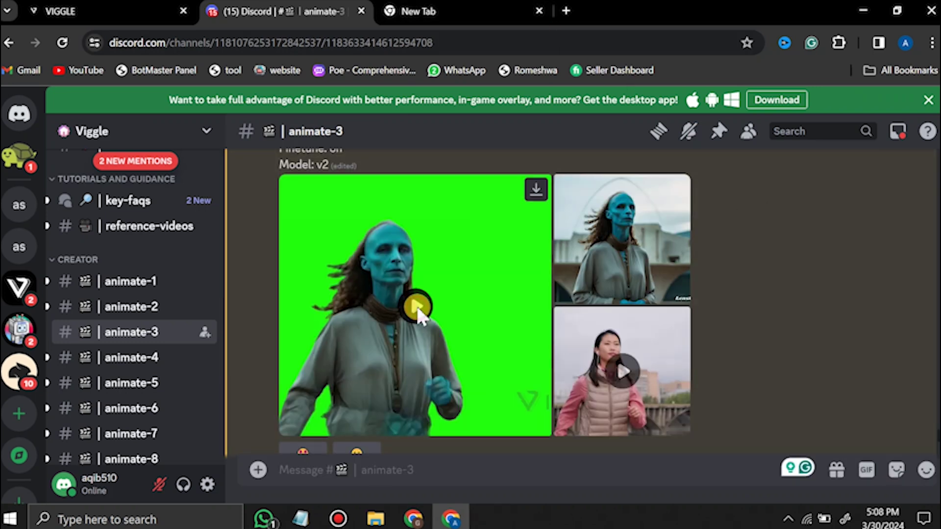
Step: Play and replay the 6-second green-screen alien clip, close the viewer, then download it
left_click(418, 309)
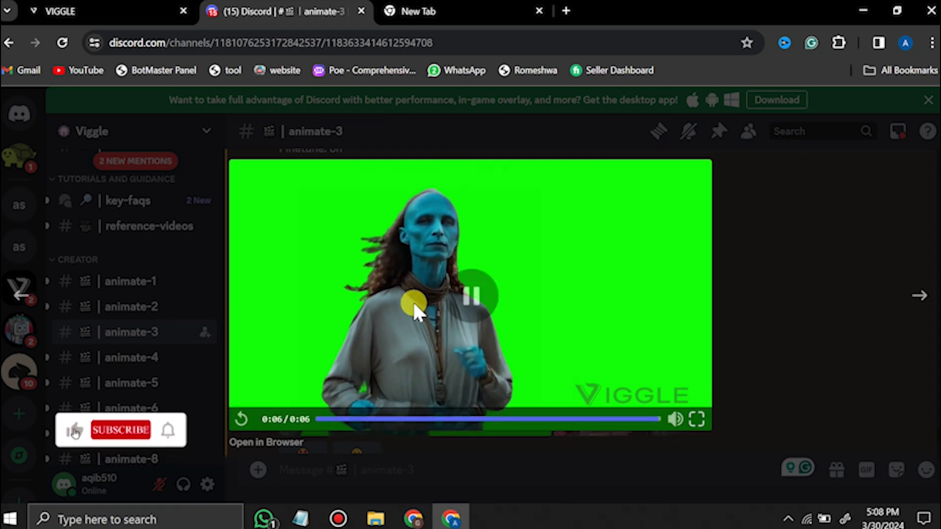
left_click(230, 422)
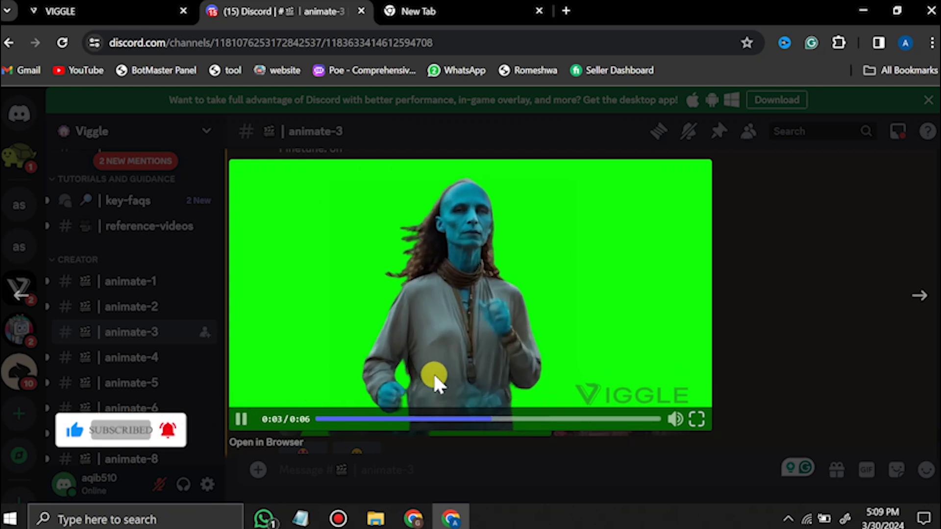
key("Escape")
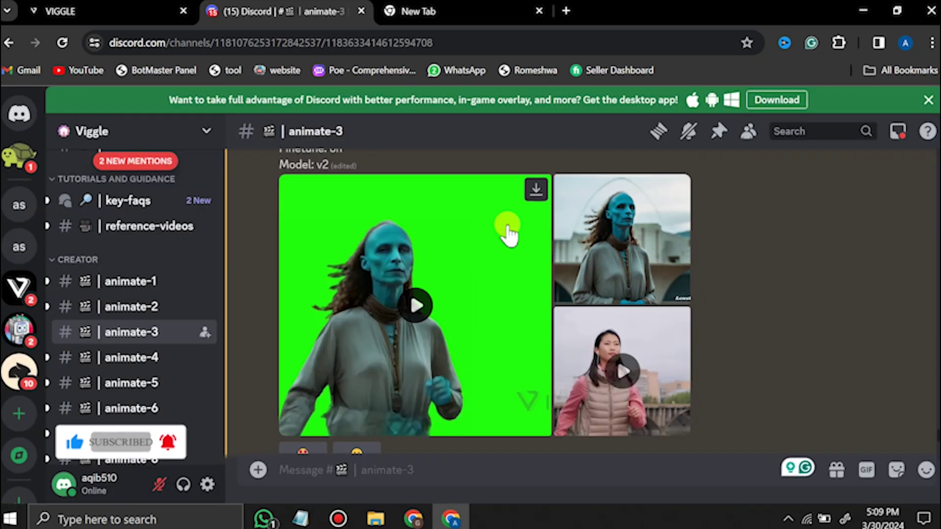
left_click(539, 190)
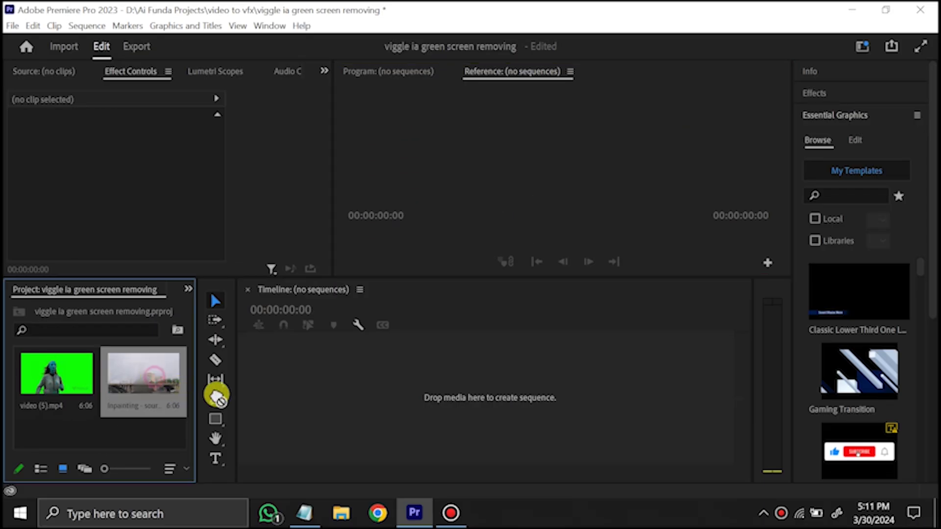
Step: Import the inpainted bridge clip, put video (5).mp4 on V2, and apply Ultra Key to it
left_click_drag(216, 396, 112, 390)
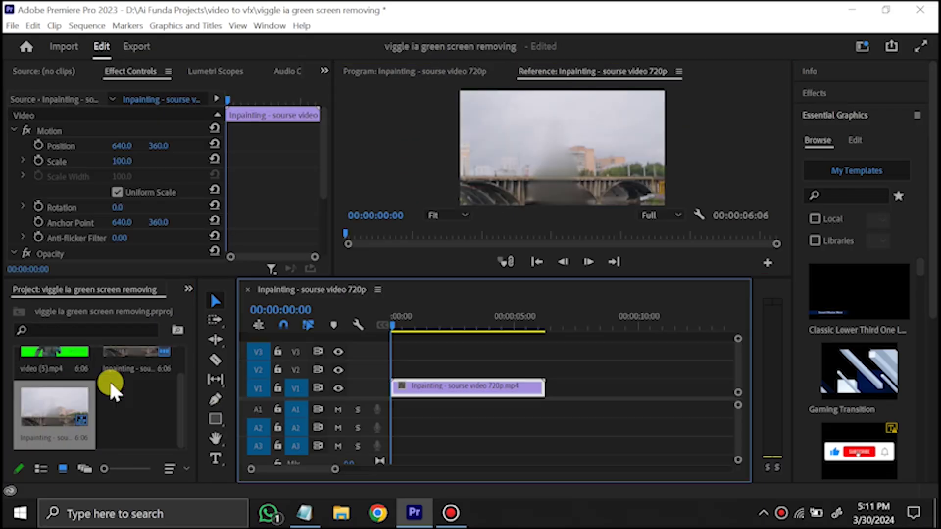
left_click_drag(43, 360, 401, 376)
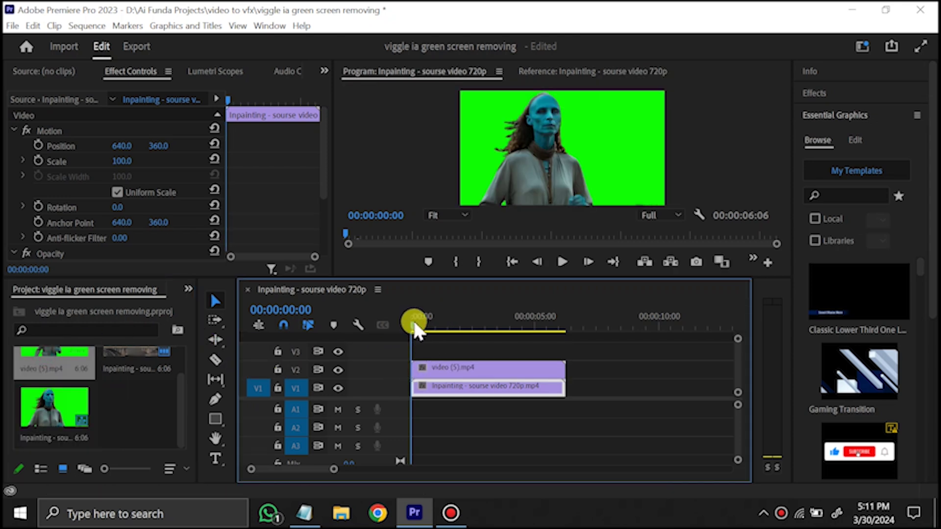
left_click(826, 94)
left_click(823, 110)
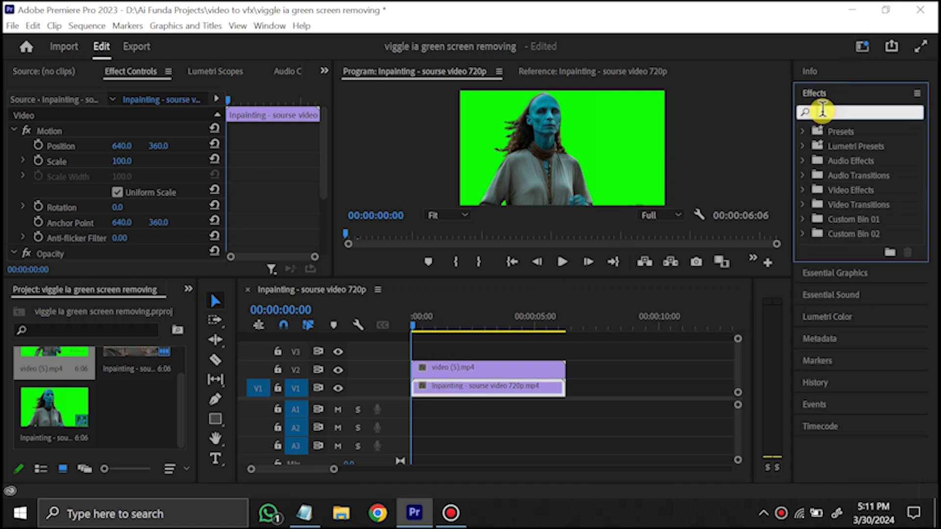
type("ultr")
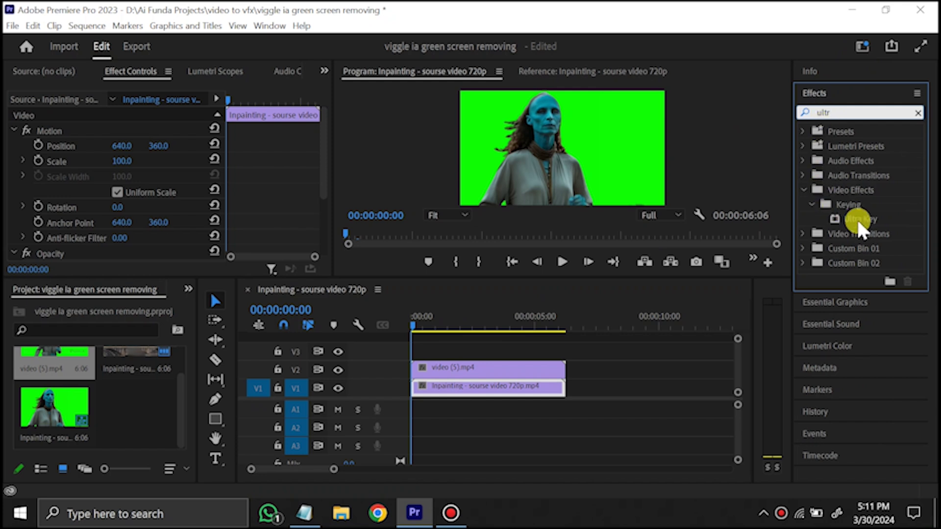
left_click_drag(858, 223, 832, 224)
left_click_drag(730, 251, 453, 381)
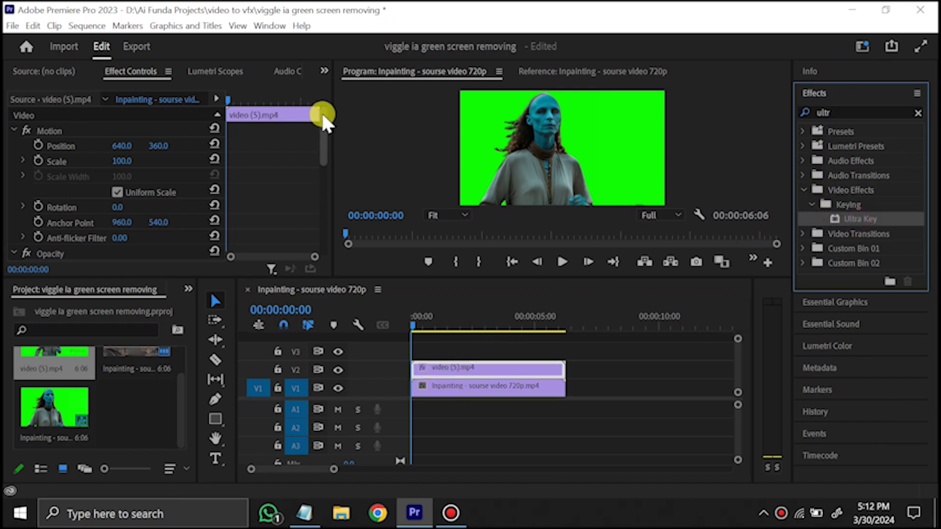
Step: Sample the green background as the Ultra Key colour and play back the composite
left_click_drag(324, 120, 325, 201)
left_click_drag(136, 182, 486, 117)
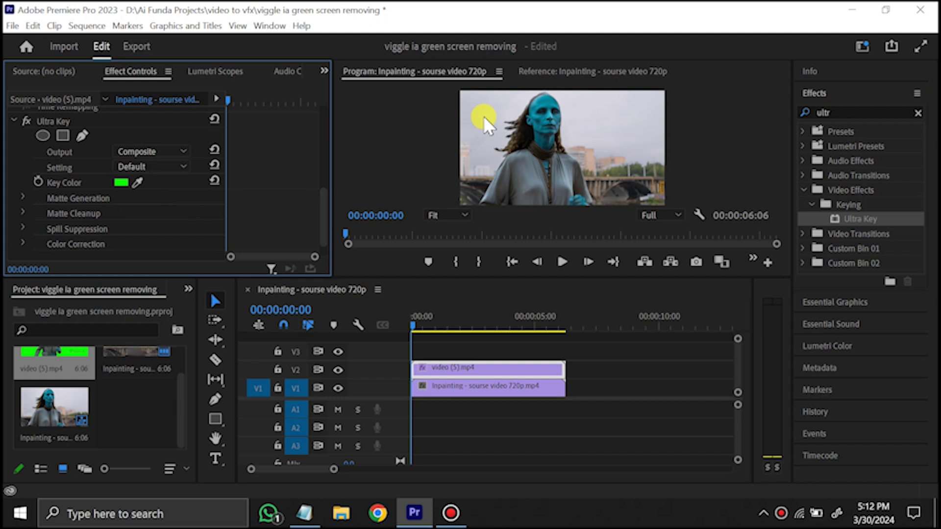
left_click(395, 319)
key("space")
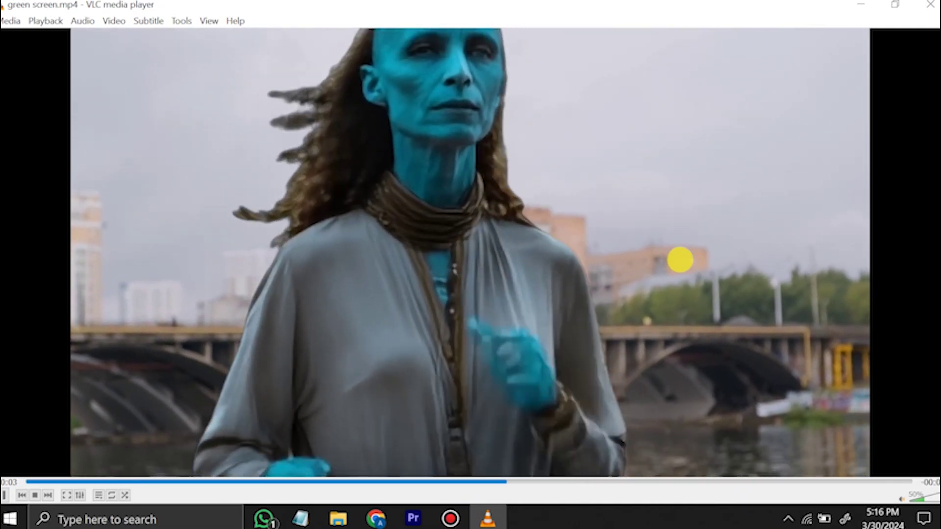
Step: Replay green screen.mp4 from the start, pause it, and switch back to Discord in Chrome
key("ctrl+Left")
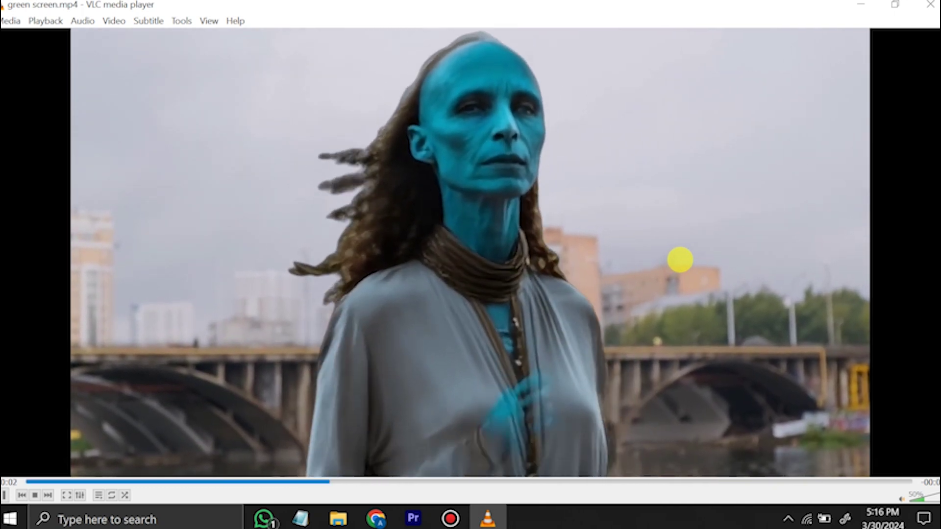
key("space")
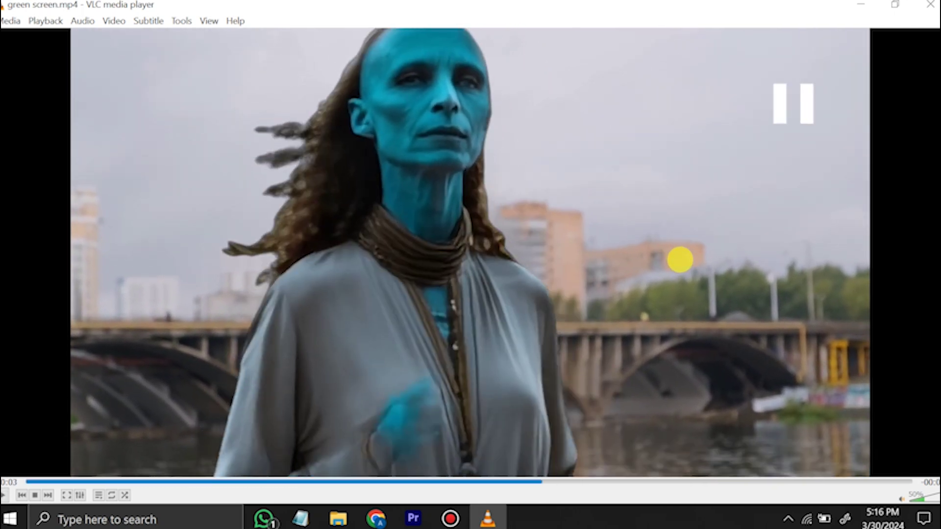
left_click(380, 517)
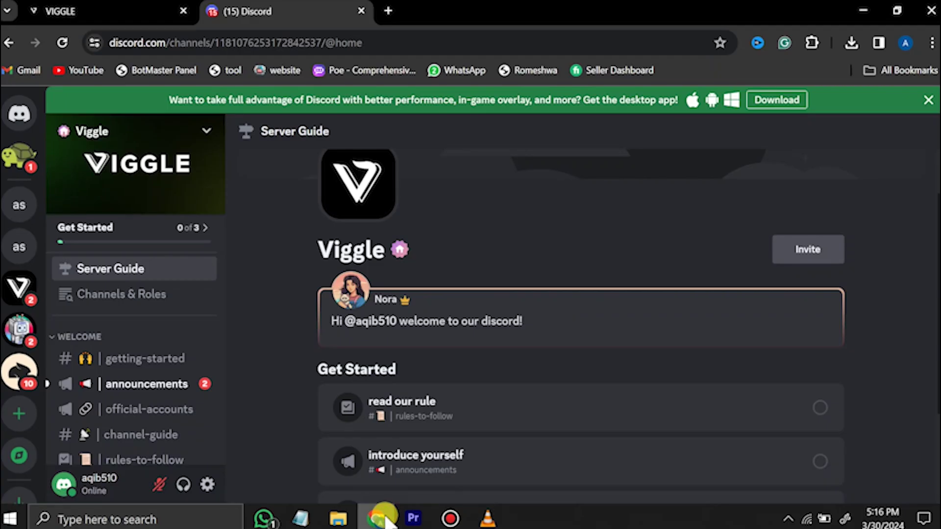